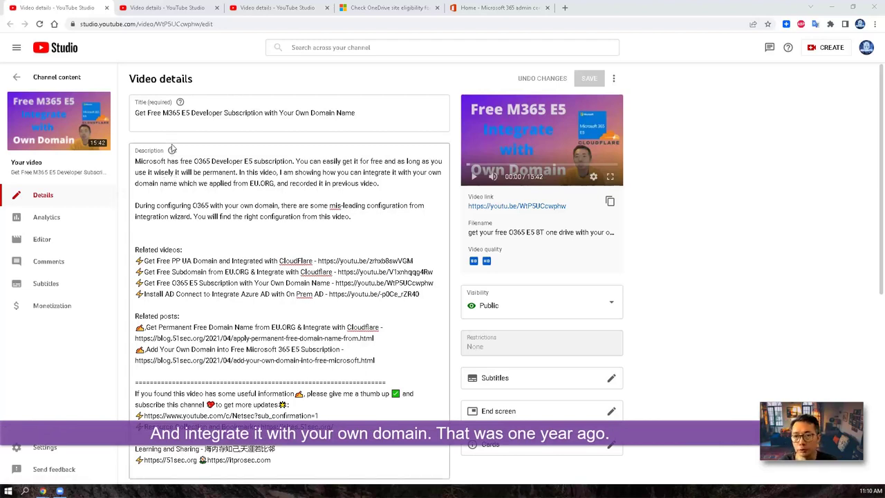
# Step: Show the 'Renew Microsoft 365 Developer Subscription' video details page in YouTube Studio
pyautogui.click(166, 10)
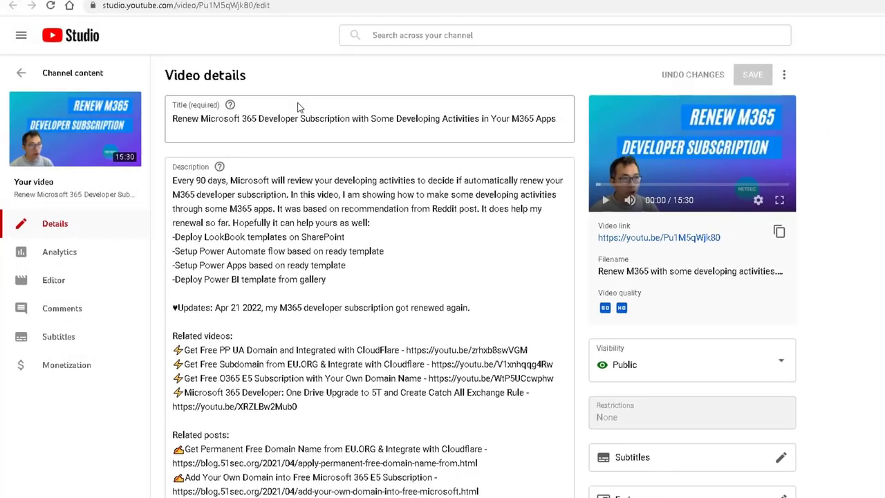
# Step: View the OneDrive upgrade video's details, then the OneDrive increased-storage eligibility article
pyautogui.click(342, 10)
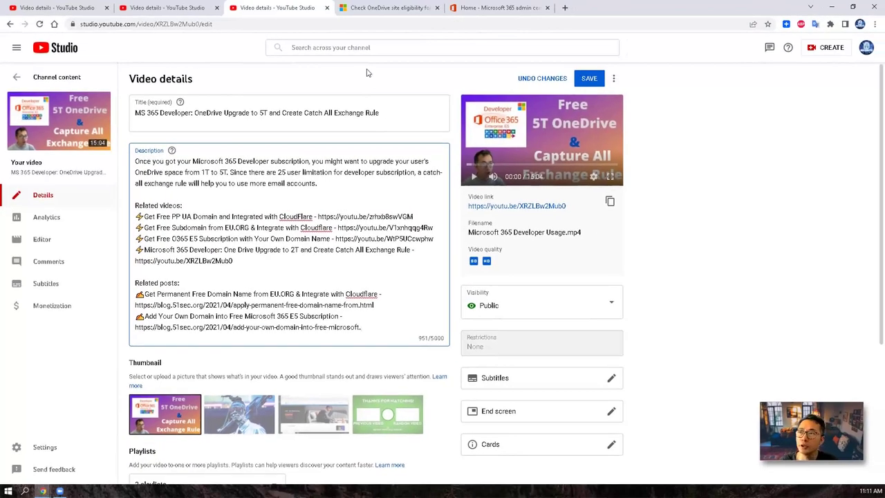
pyautogui.click(378, 9)
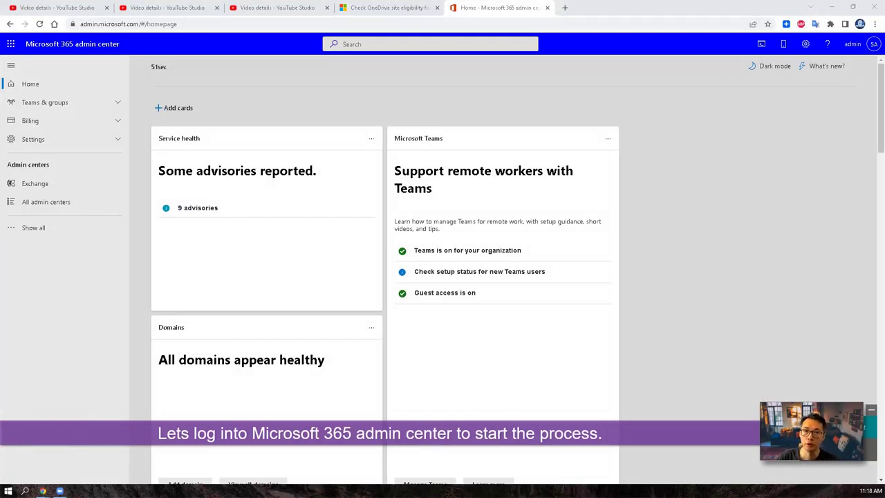
# Step: Reveal and highlight the admin.microsoft.com web address in the address bar
pyautogui.click(121, 26)
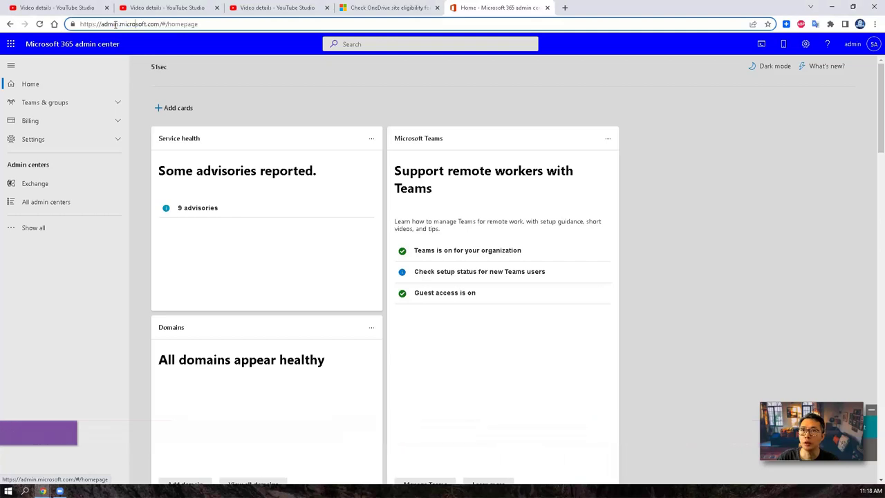
pyautogui.moveTo(160, 24); pyautogui.dragTo(80, 24)
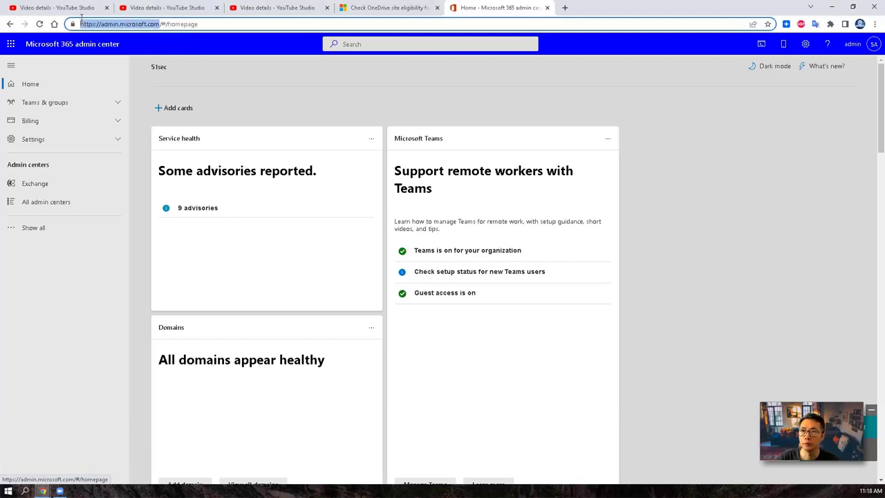
pyautogui.click(113, 258)
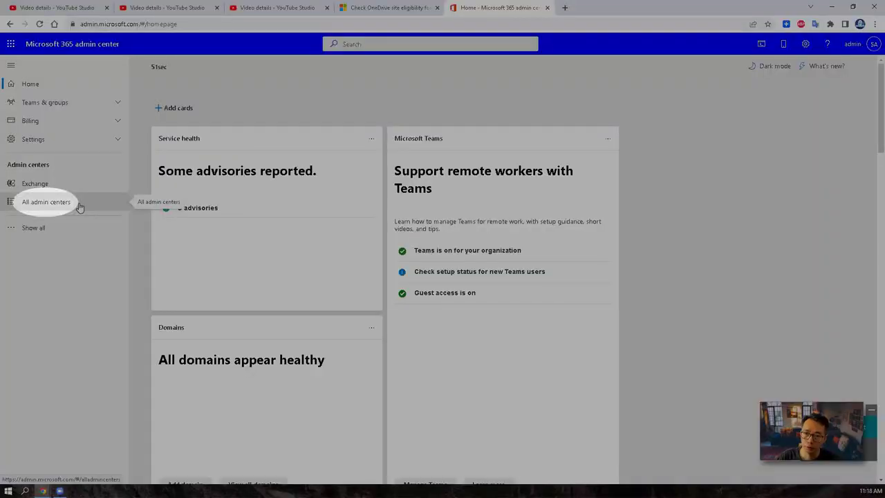
# Step: Launch the SharePoint admin center from the All admin centers list
pyautogui.click(46, 202)
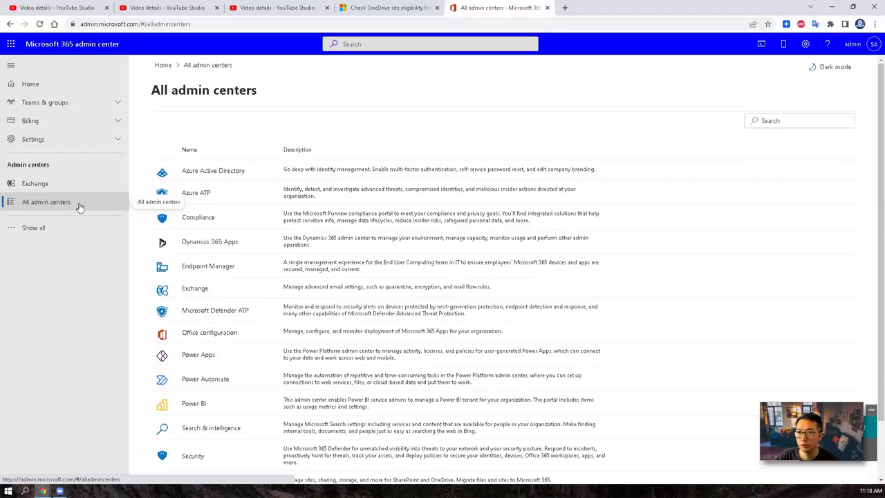
pyautogui.scroll(-1, 179, 308)
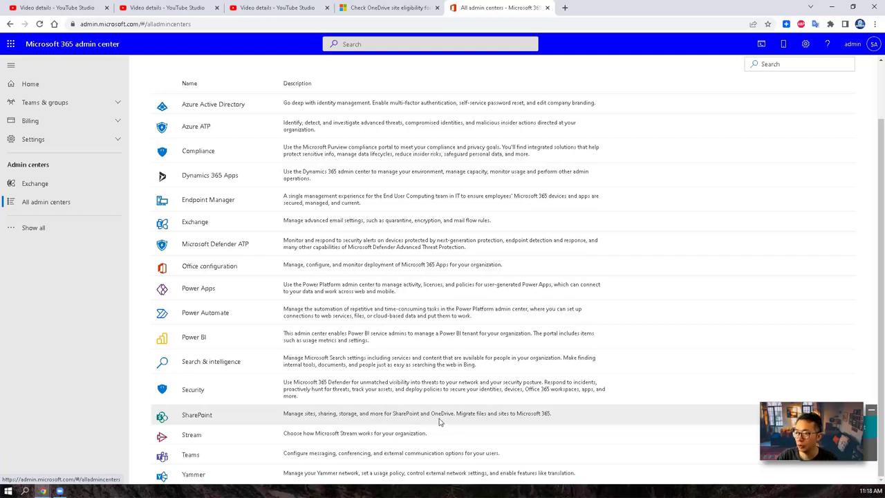
pyautogui.moveTo(456, 415); pyautogui.dragTo(280, 420)
pyautogui.click(205, 417)
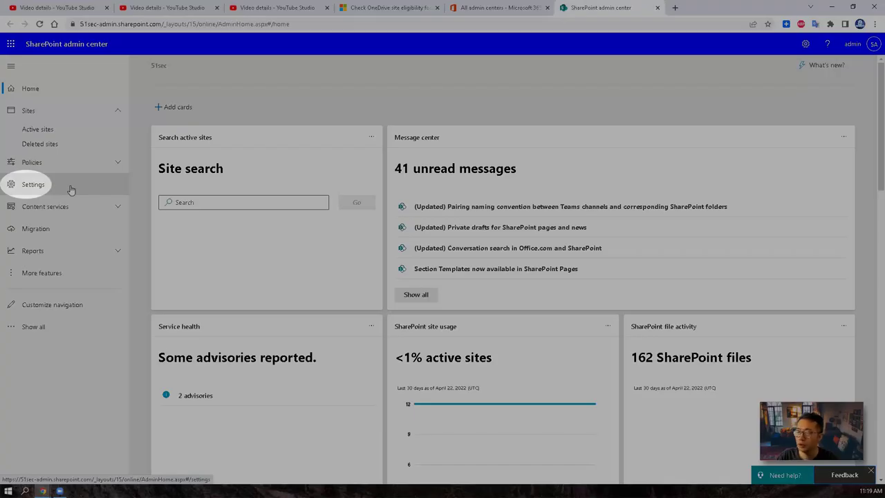
# Step: View the Site storage limits setting in SharePoint Settings, currently set to Manual
pyautogui.click(71, 190)
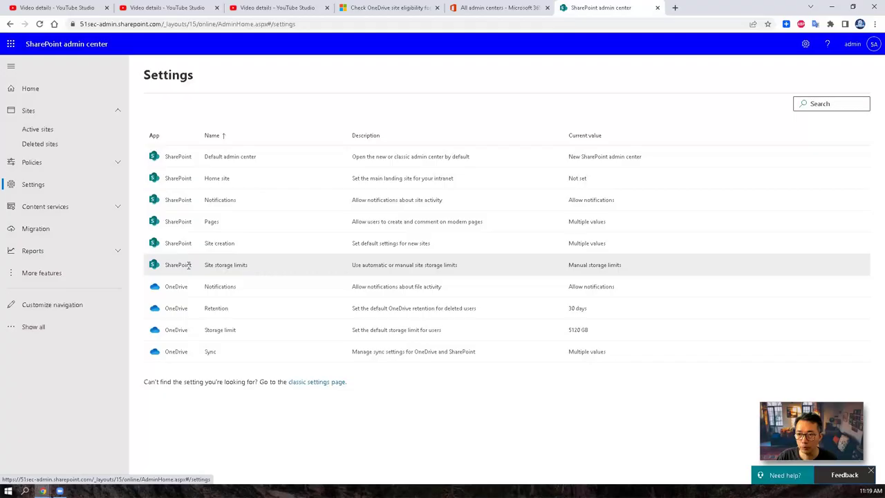
pyautogui.click(227, 268)
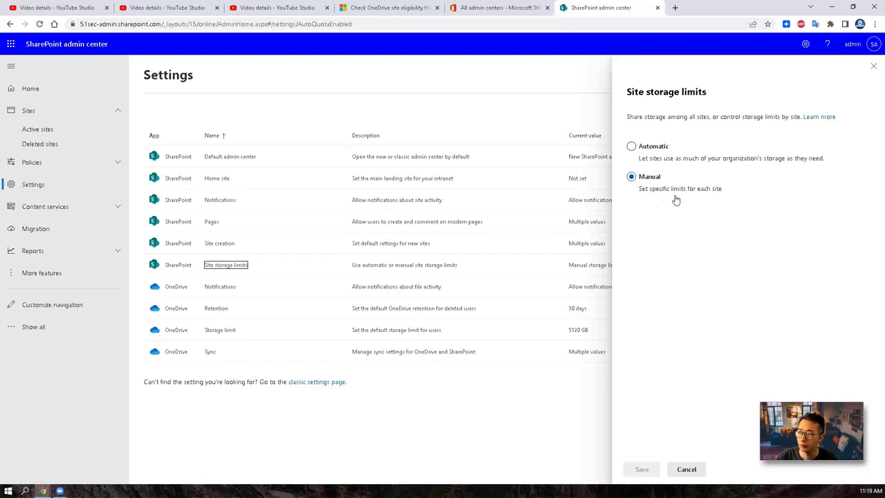
# Step: Verify the 51Sec active site allows up to 25600 GB storage, then return to Settings unchanged
pyautogui.click(54, 131)
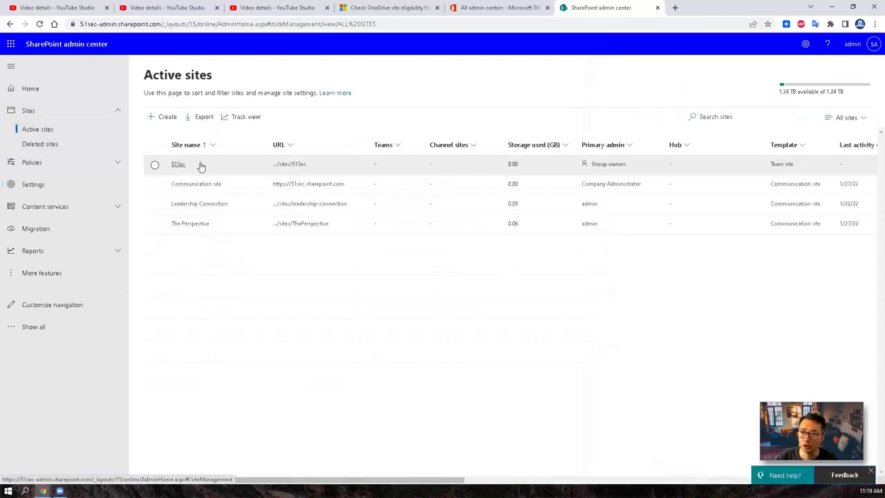
pyautogui.click(156, 165)
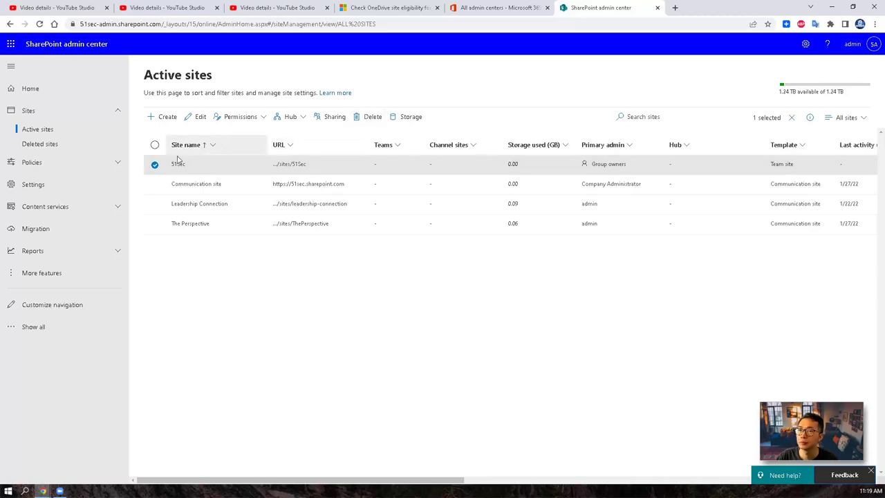
pyautogui.click(178, 166)
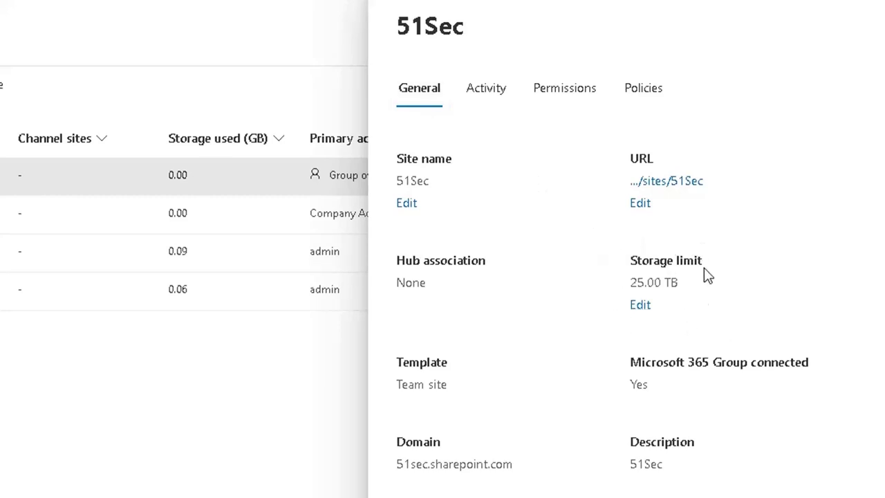
pyautogui.click(643, 307)
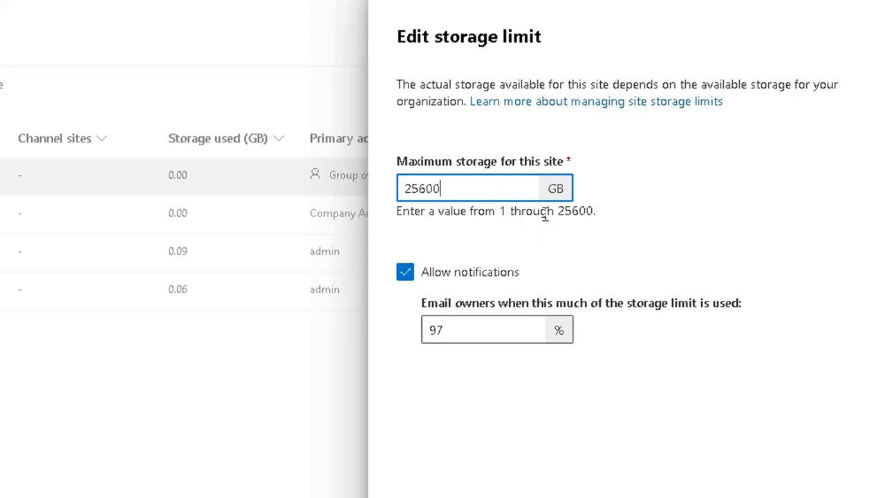
pyautogui.moveTo(553, 211); pyautogui.dragTo(603, 220)
pyautogui.click(389, 3)
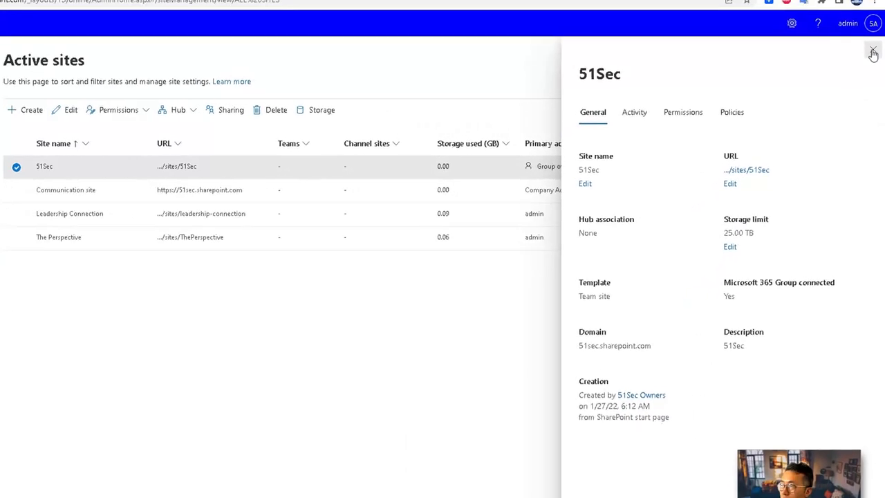
pyautogui.click(873, 53)
pyautogui.click(50, 184)
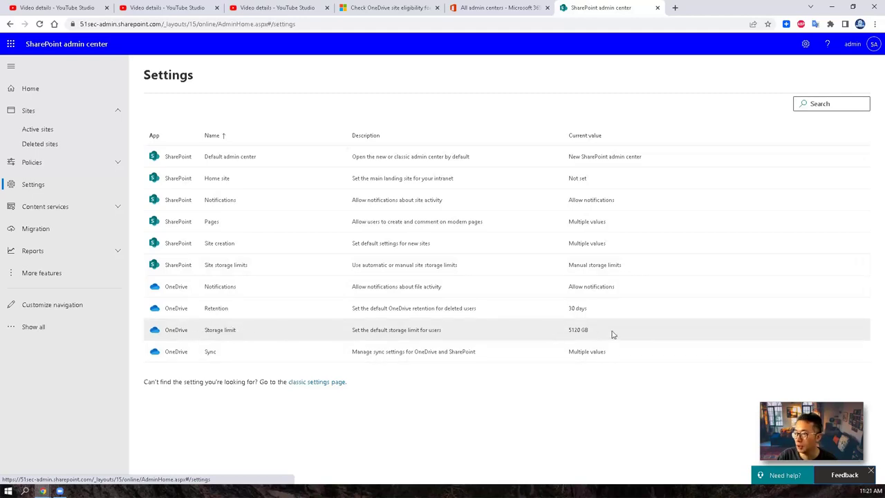
# Step: Confirm the OneDrive default storage limit maxes out at 5120 GB (5 TB)
pyautogui.moveTo(612, 334); pyautogui.dragTo(566, 330)
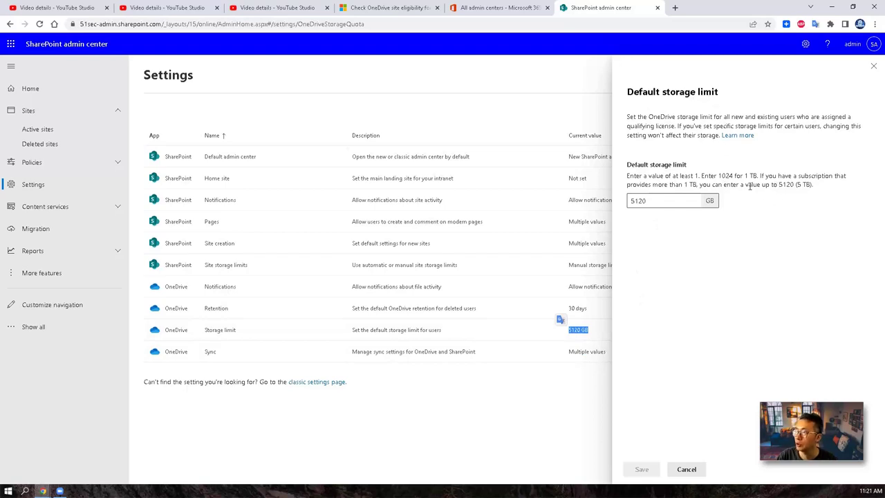
pyautogui.moveTo(777, 186); pyautogui.dragTo(817, 188)
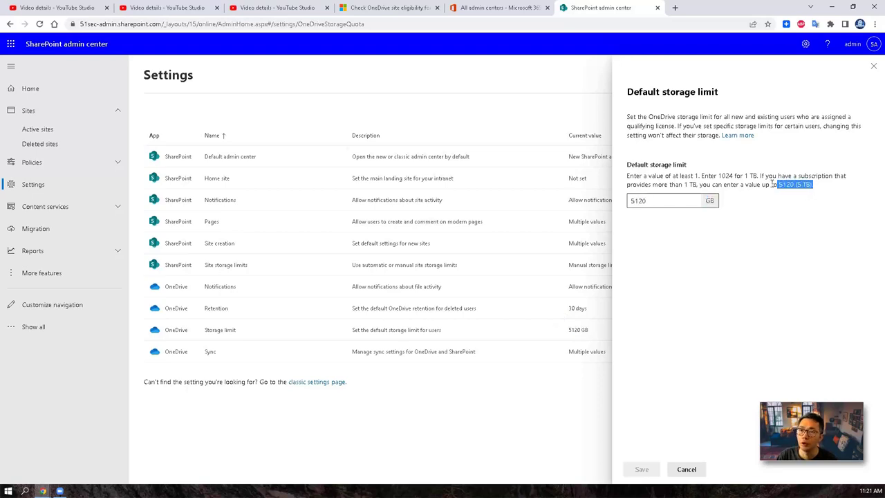
pyautogui.click(504, 14)
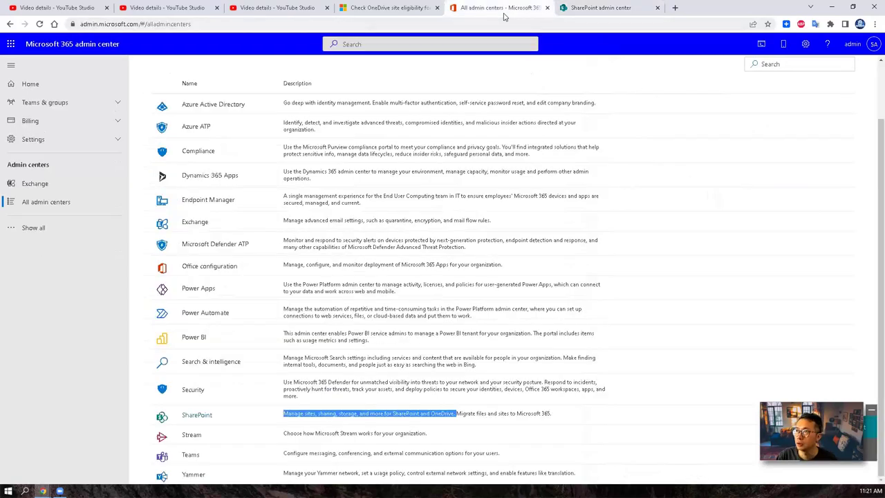
pyautogui.click(385, 8)
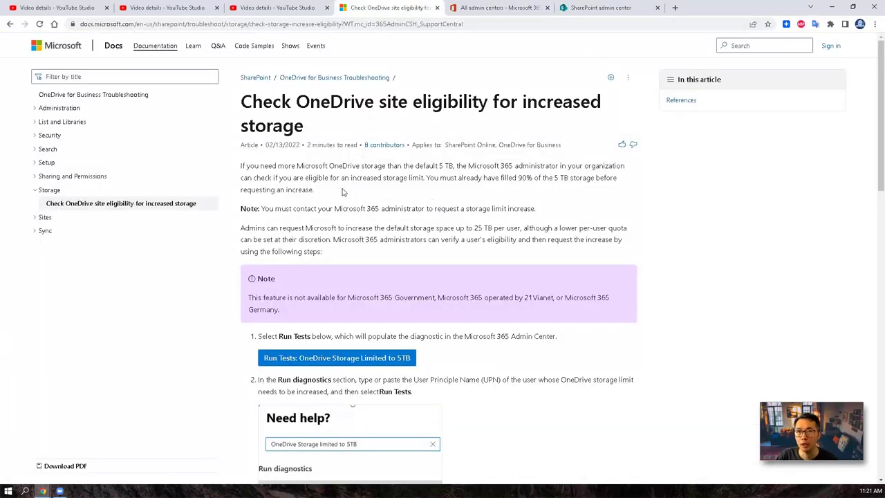
pyautogui.scroll(-1, 343, 194)
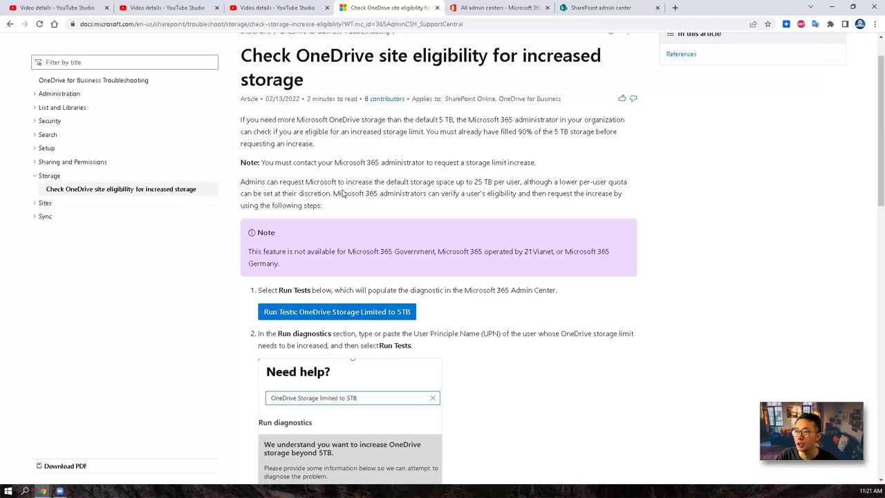
pyautogui.moveTo(475, 183); pyautogui.dragTo(520, 183)
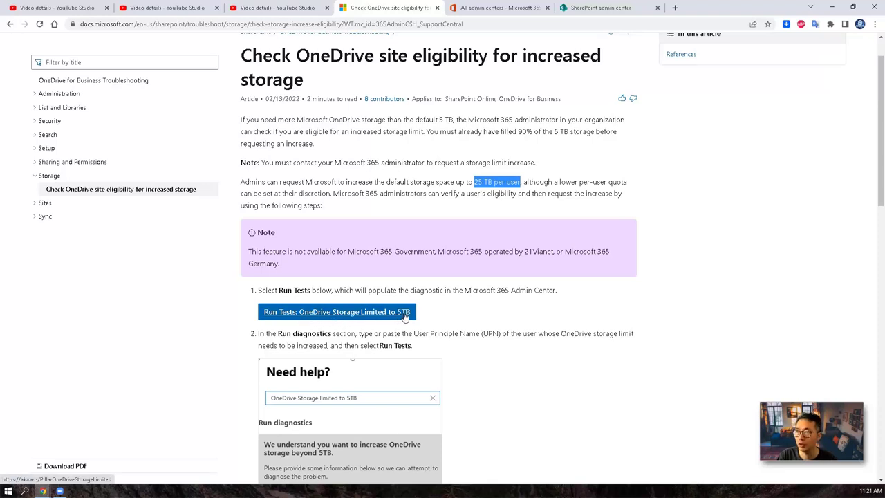
pyautogui.click(508, 7)
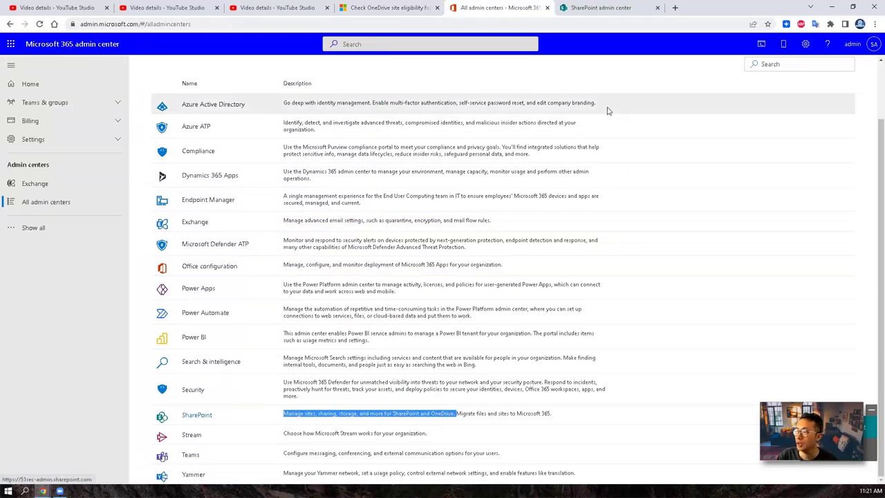
# Step: Find the 'Increase OneDrive Storage' help topic and its Run diagnostics section
pyautogui.click(874, 431)
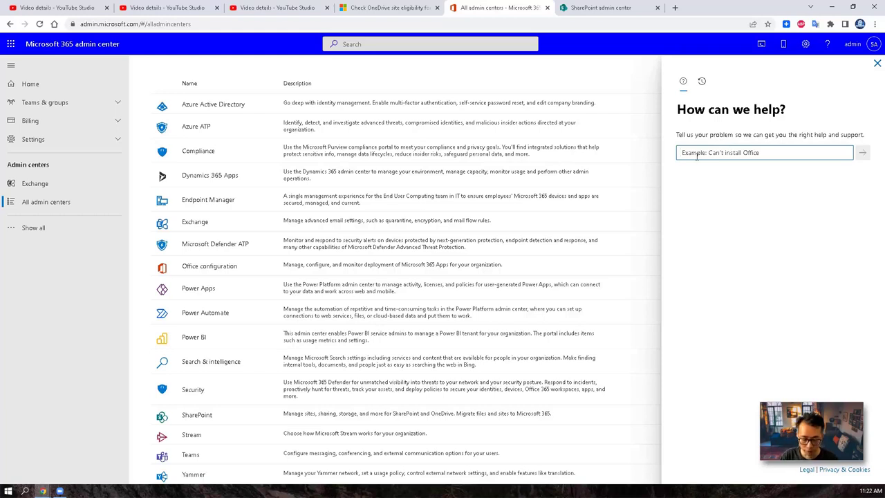
pyautogui.write('Increate')
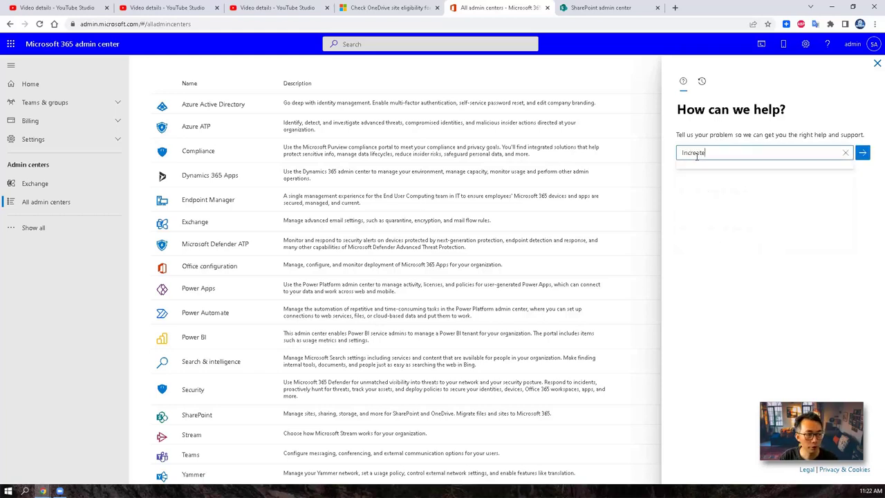
pyautogui.write(' OneDrive')
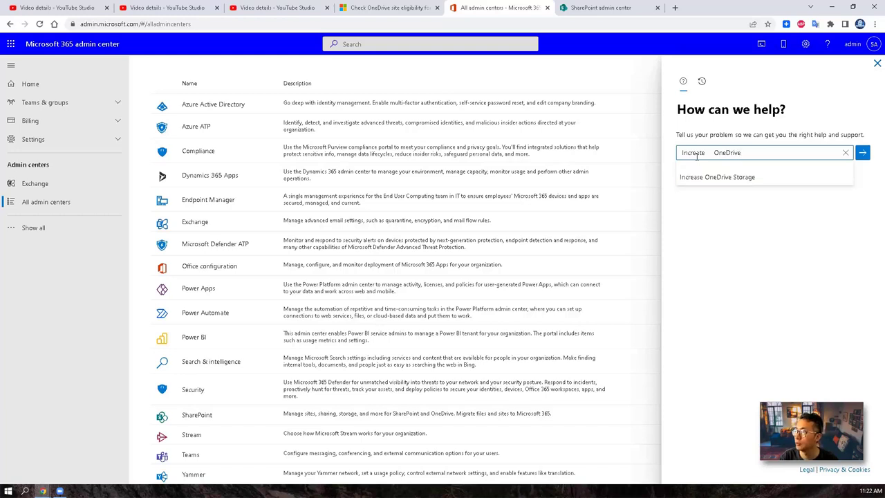
pyautogui.click(744, 182)
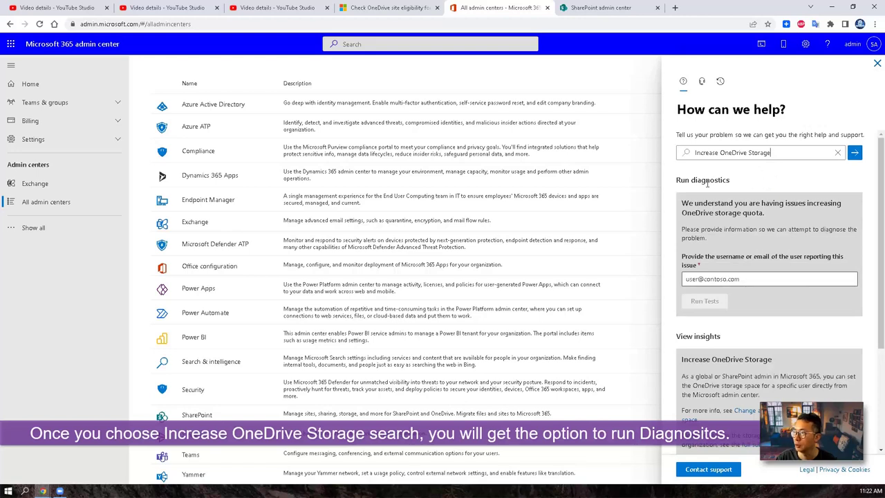
pyautogui.moveTo(681, 181); pyautogui.dragTo(729, 182)
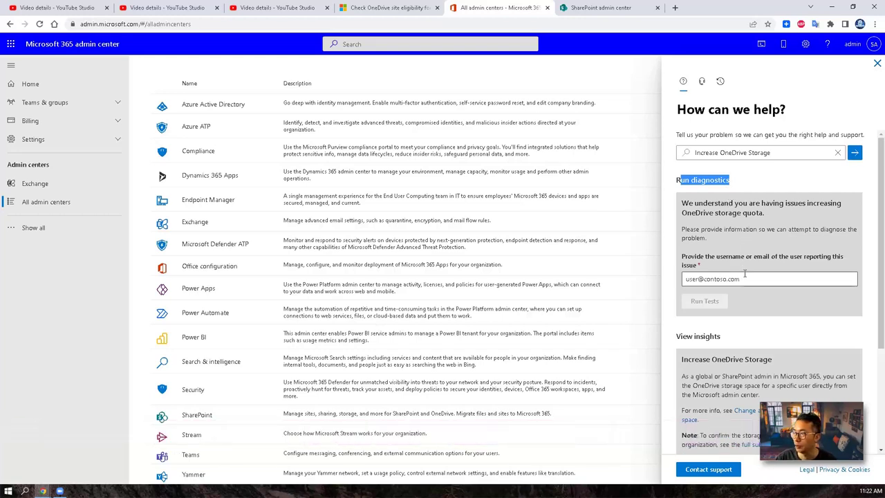
# Step: Run the OneDrive storage diagnostic tests for the test user's e-mail address
pyautogui.click(746, 279)
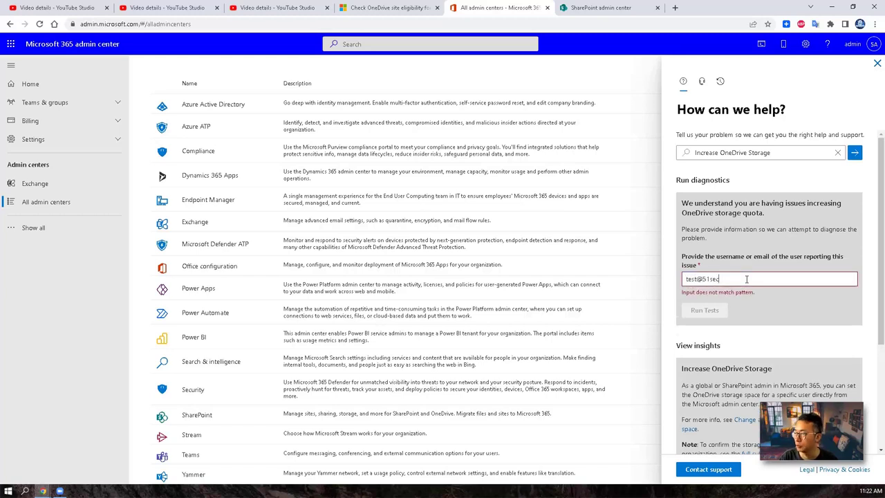
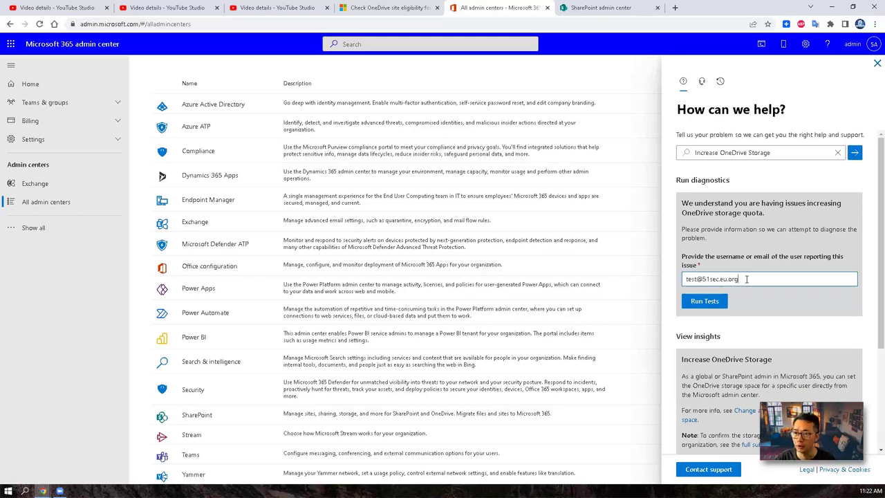
pyautogui.click(719, 301)
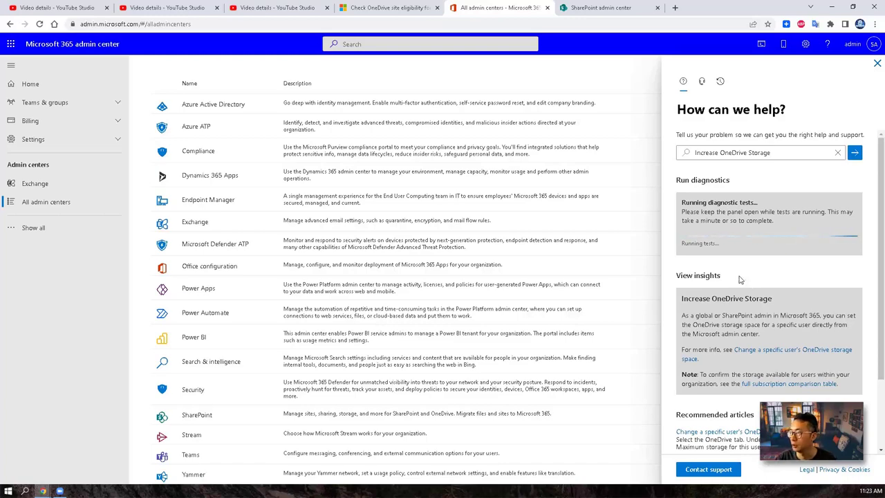
# Step: Highlight the eligibility article's requirement that 90% of the 5 TB be used
pyautogui.click(391, 8)
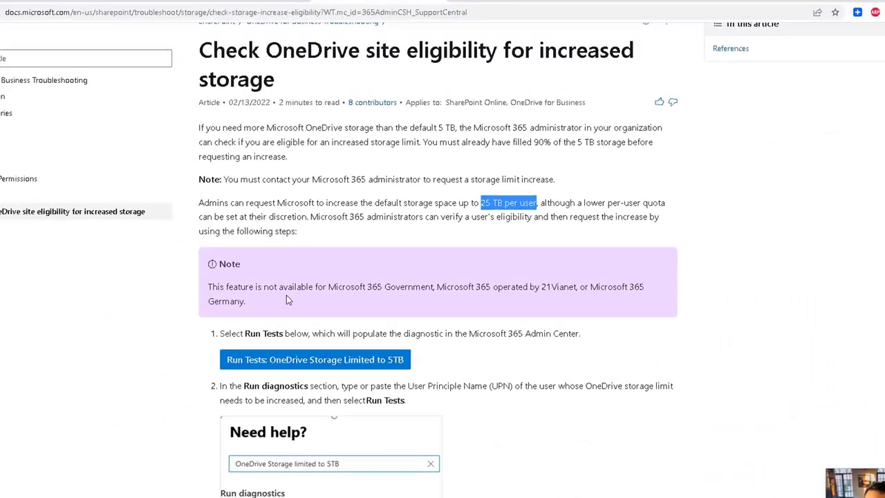
pyautogui.click(373, 216)
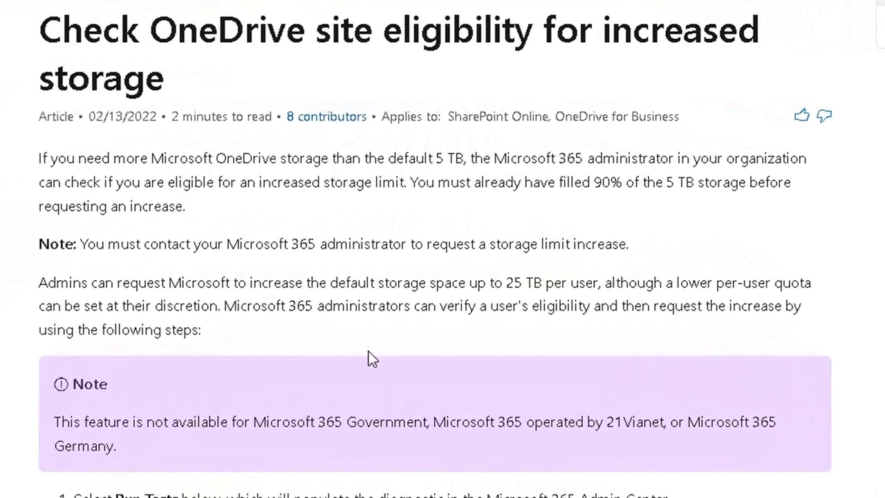
pyautogui.moveTo(414, 180); pyautogui.dragTo(555, 193)
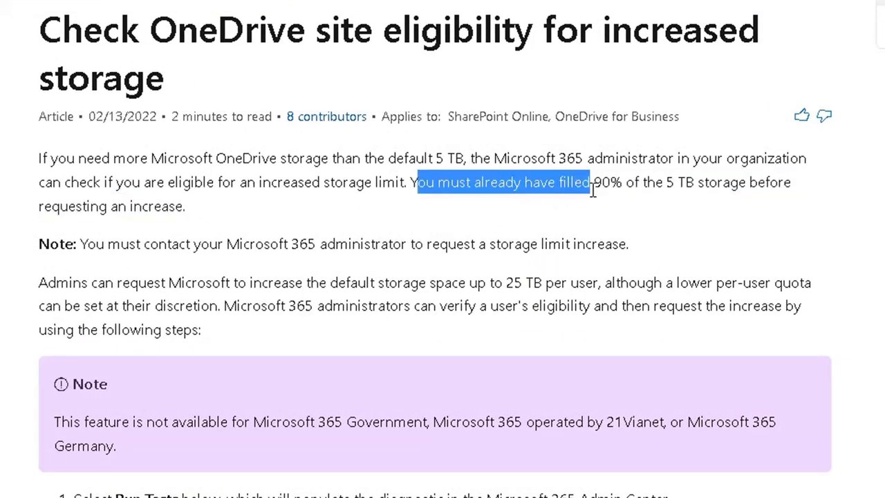
pyautogui.moveTo(610, 190); pyautogui.dragTo(282, 195)
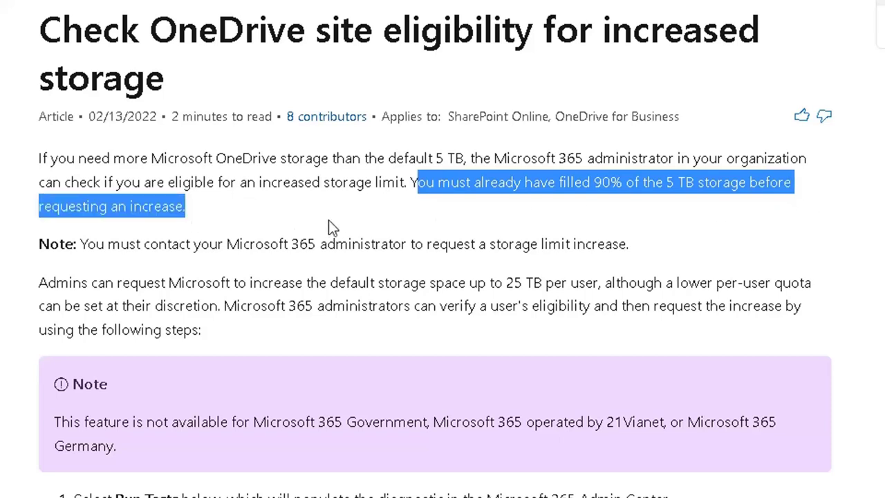
pyautogui.click(447, 218)
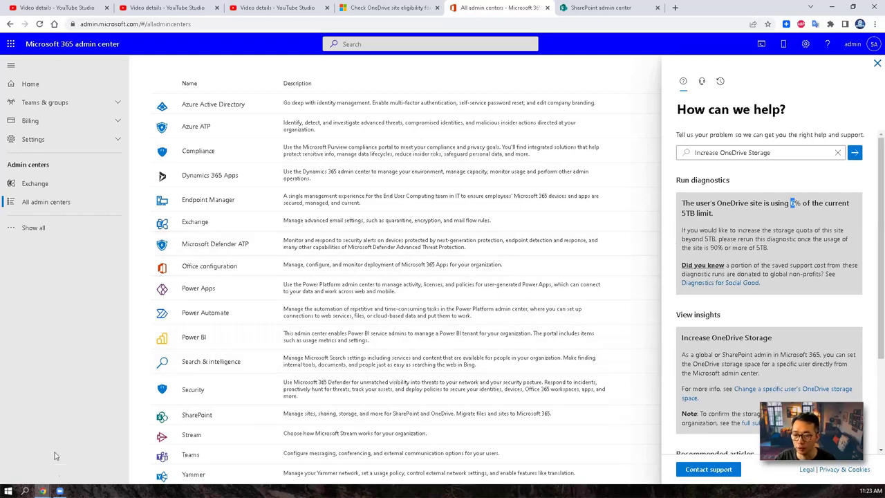
# Step: Bring the incognito Office Home window forward and dismiss its apps panel
pyautogui.moveTo(48, 492)
pyautogui.click(148, 473)
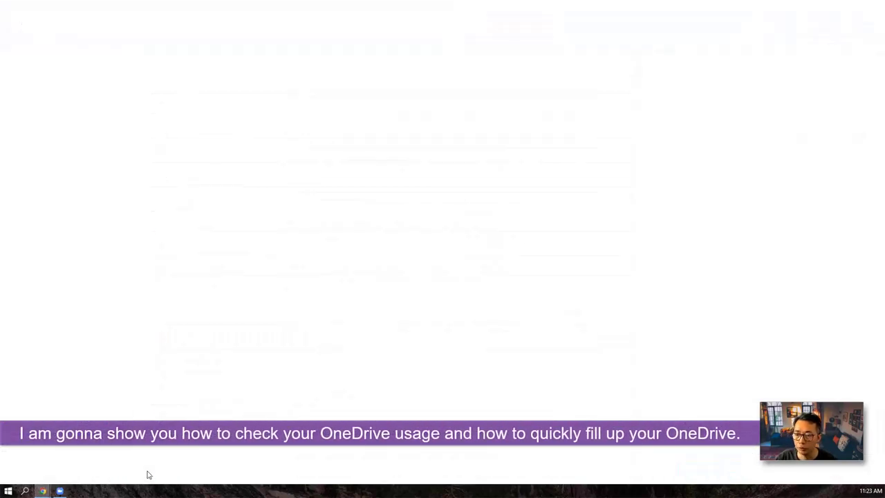
pyautogui.click(308, 204)
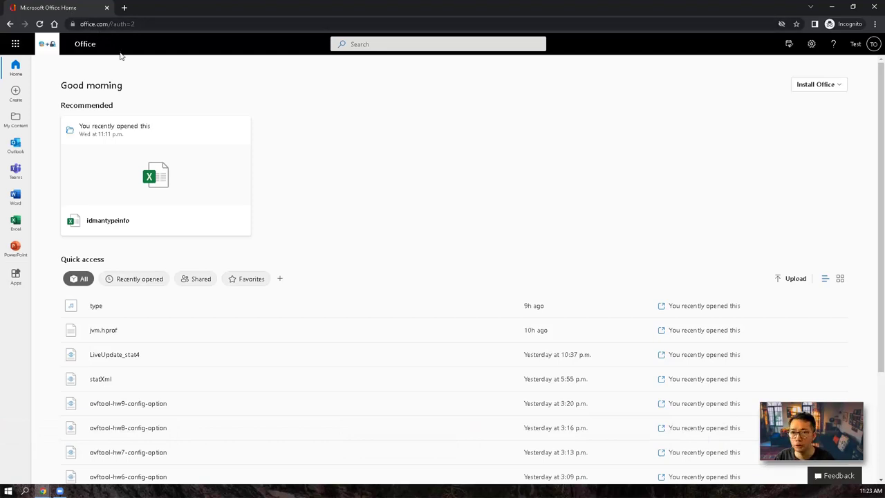
# Step: Verify the signed-in test account, then launch OneDrive from the Office app launcher
pyautogui.click(864, 43)
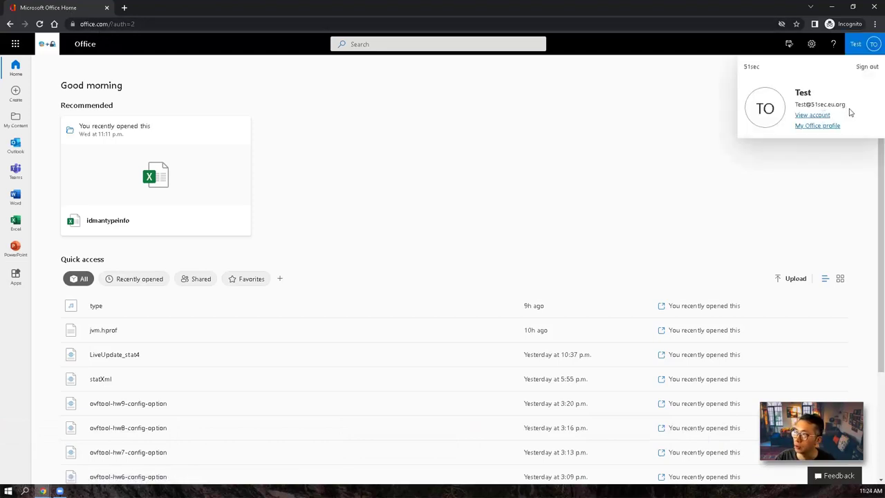
pyautogui.click(458, 152)
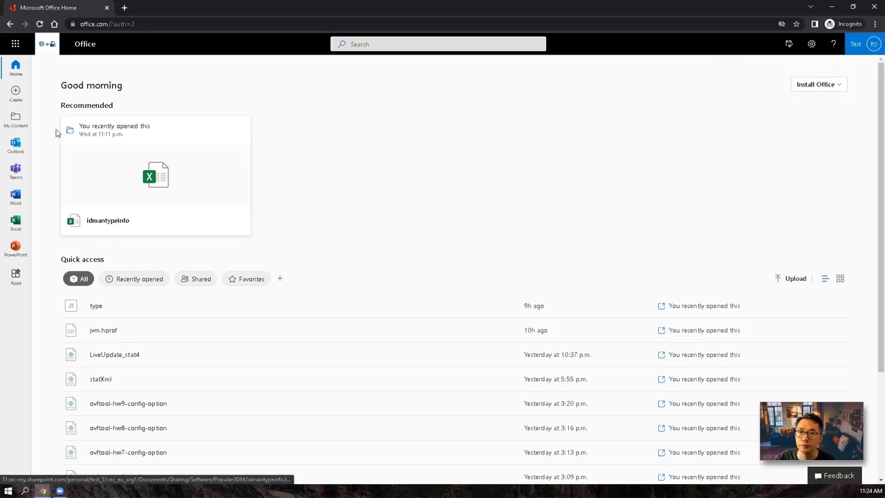
pyautogui.click(15, 43)
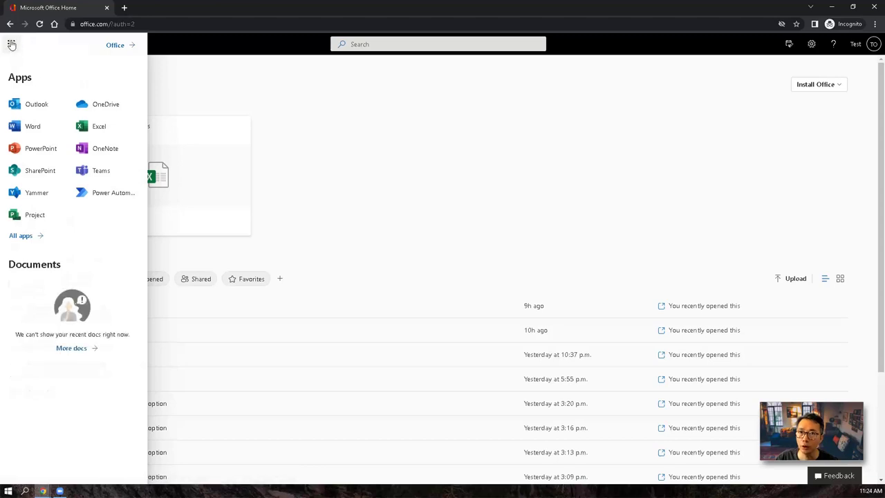
pyautogui.click(115, 107)
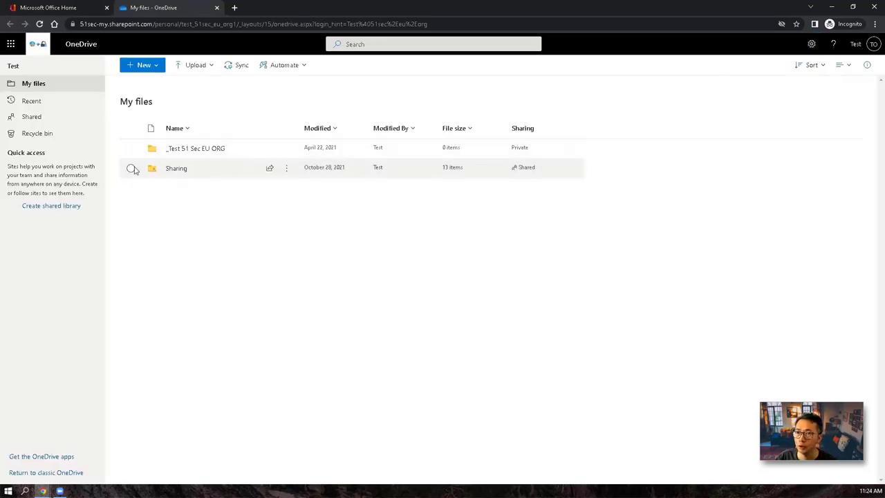
# Step: Show the Sharing folder's details pane and scroll to its 316 GB size
pyautogui.click(131, 169)
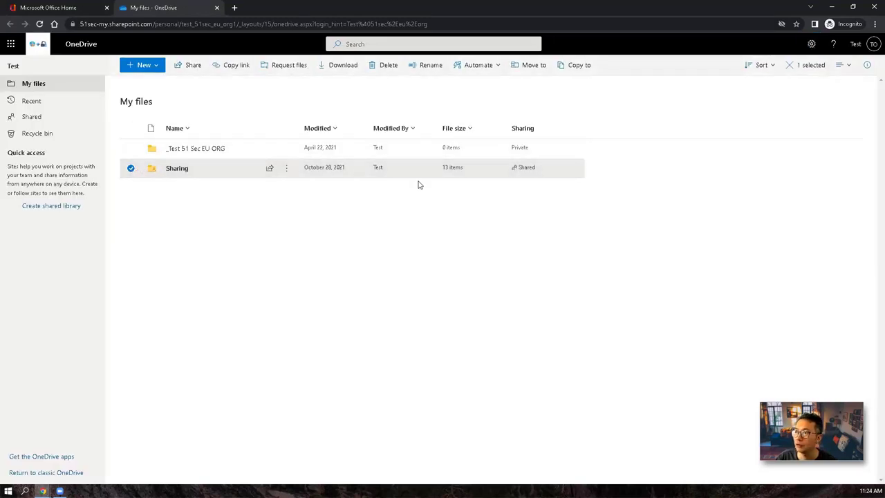
pyautogui.click(287, 168)
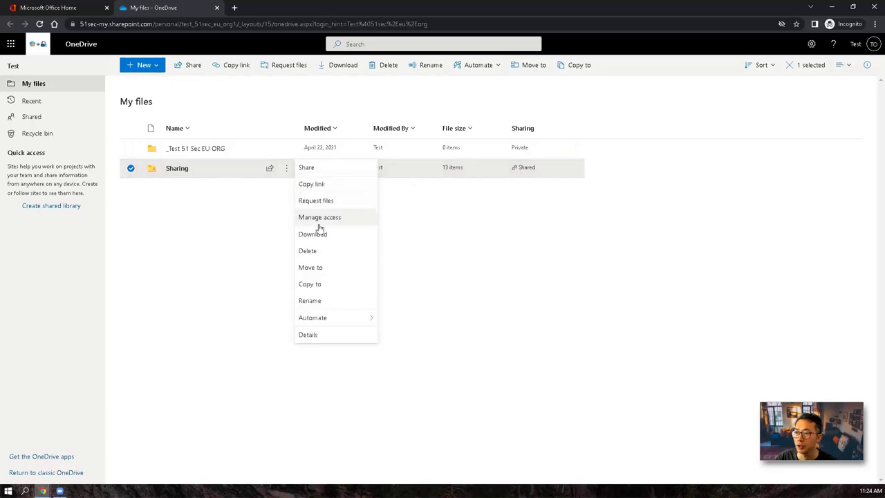
pyautogui.click(326, 334)
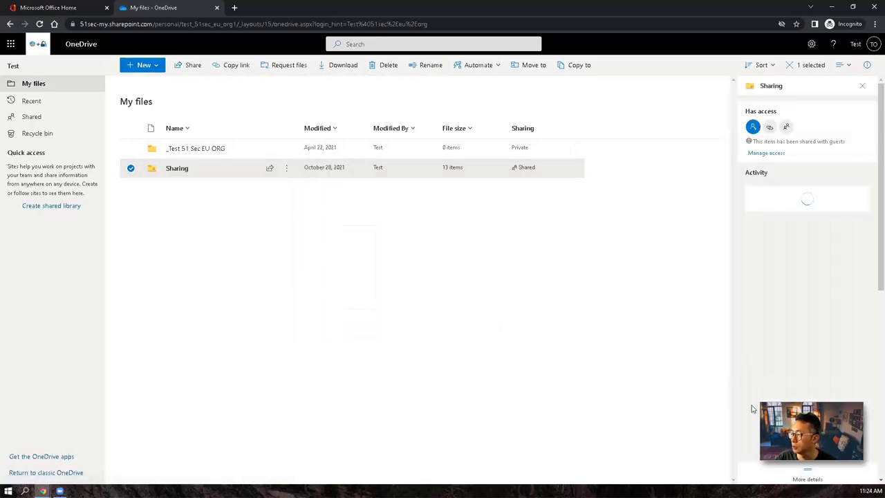
pyautogui.click(807, 478)
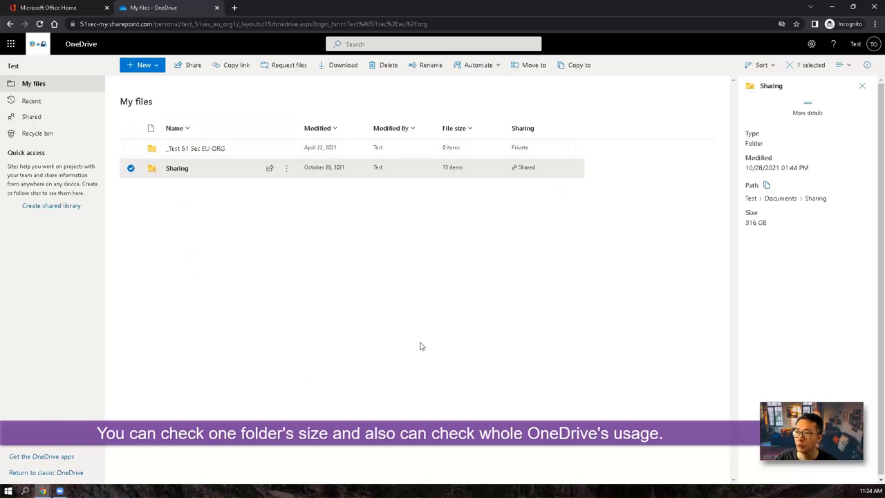
# Step: Go from OneDrive settings through More Settings to the Storage Metrics report
pyautogui.click(812, 44)
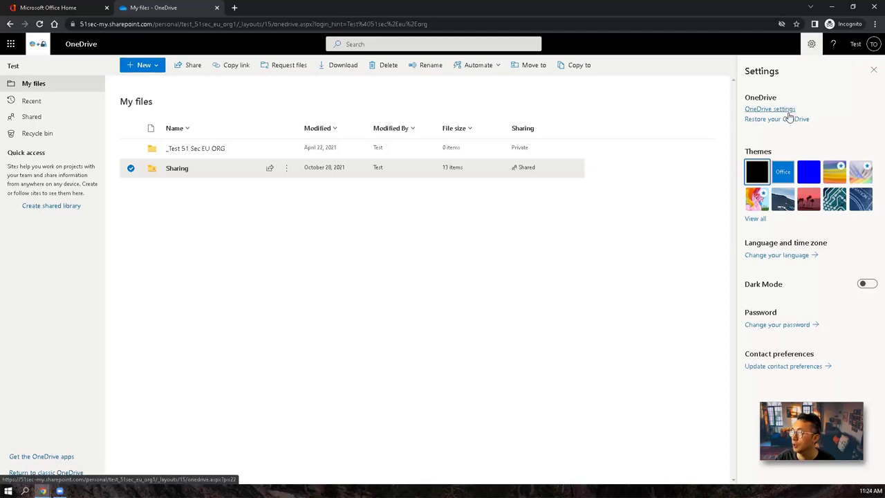
pyautogui.click(791, 112)
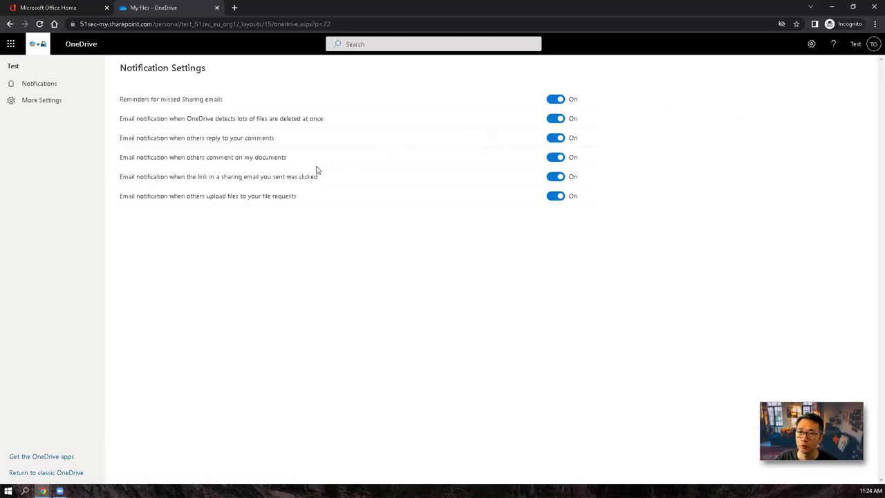
pyautogui.click(41, 103)
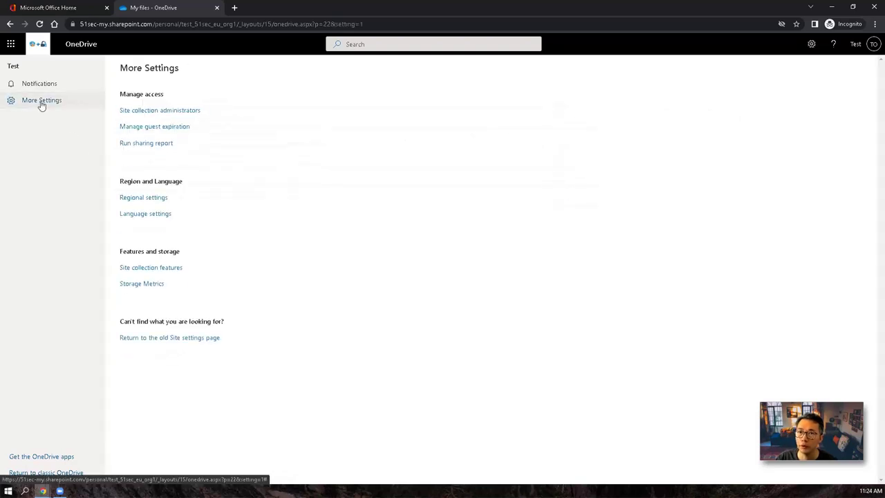
pyautogui.click(160, 285)
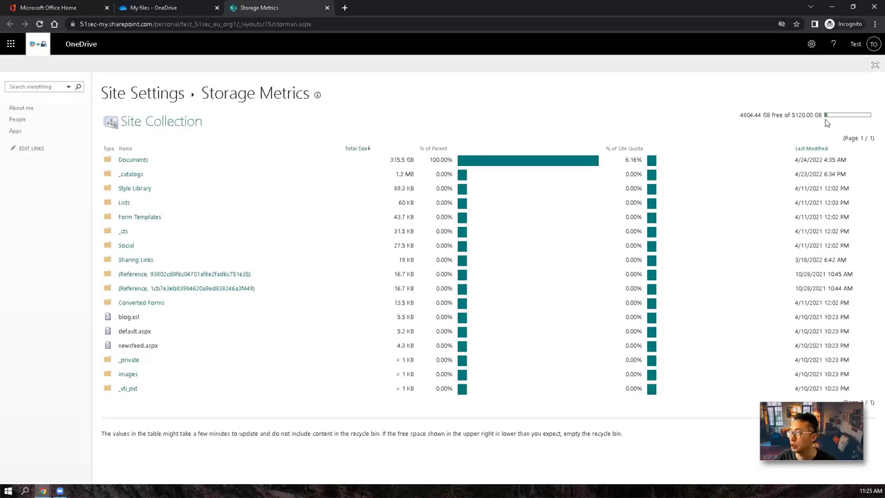
# Step: Select the quota text showing 4804.44 GB free of 5120.00 GB, then dismiss the app launcher
pyautogui.moveTo(828, 119)
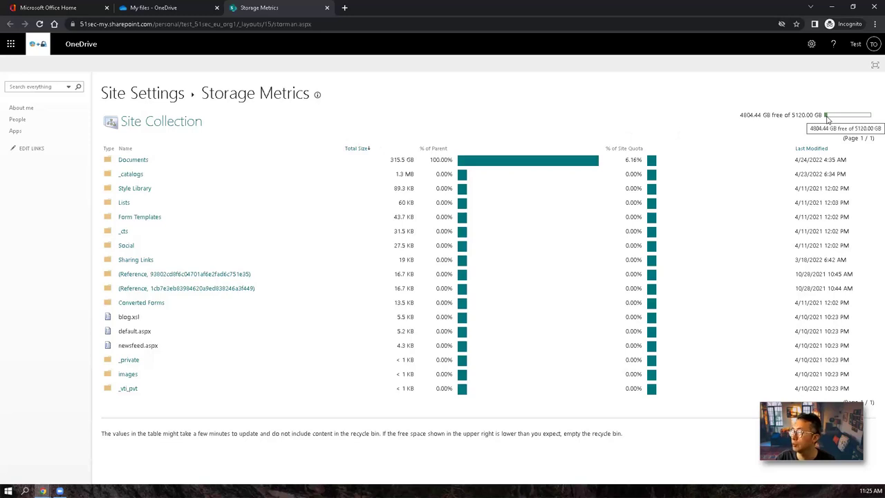
pyautogui.tripleClick(742, 115)
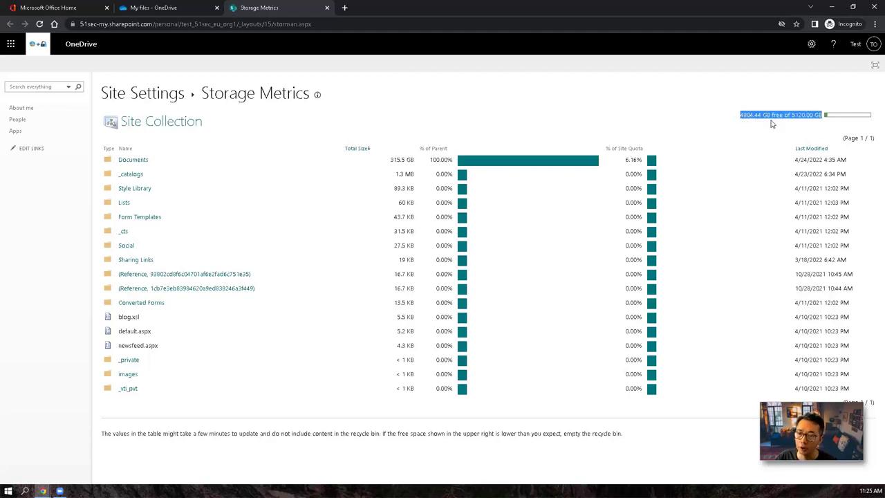
pyautogui.click(11, 45)
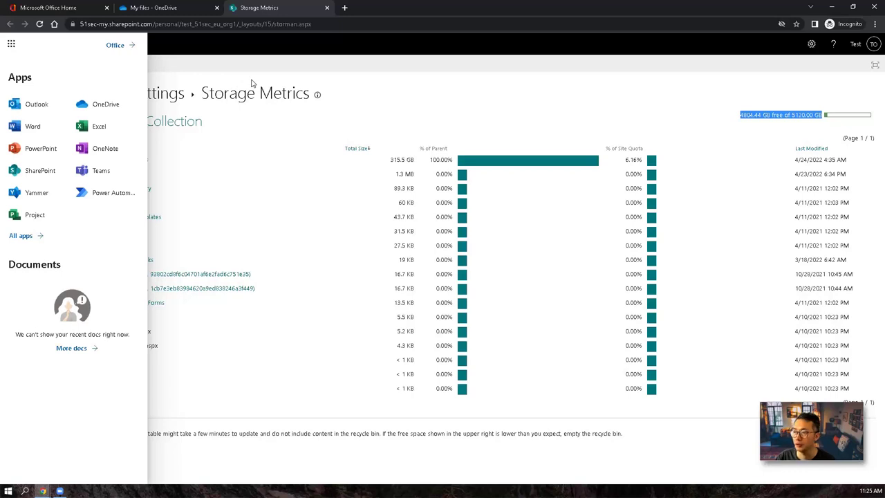
pyautogui.click(812, 130)
# Step: Reopen OneDrive in a new tab from the Office home app launcher
pyautogui.click(184, 9)
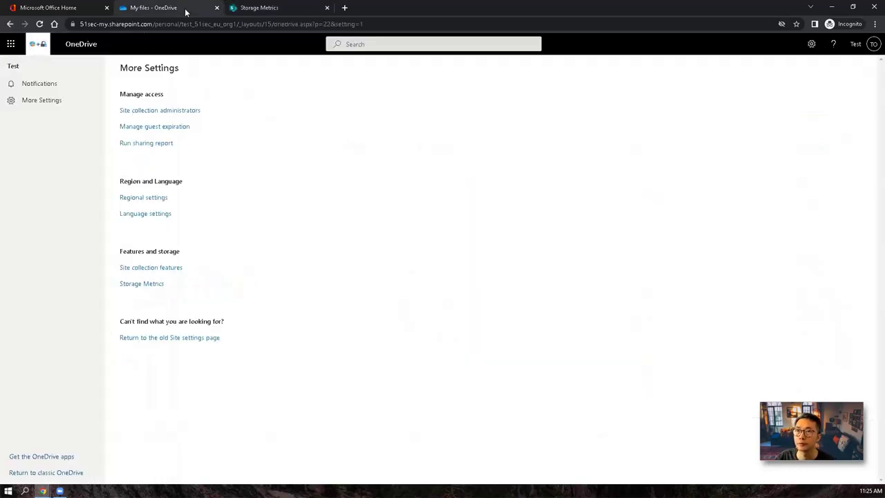
pyautogui.click(66, 8)
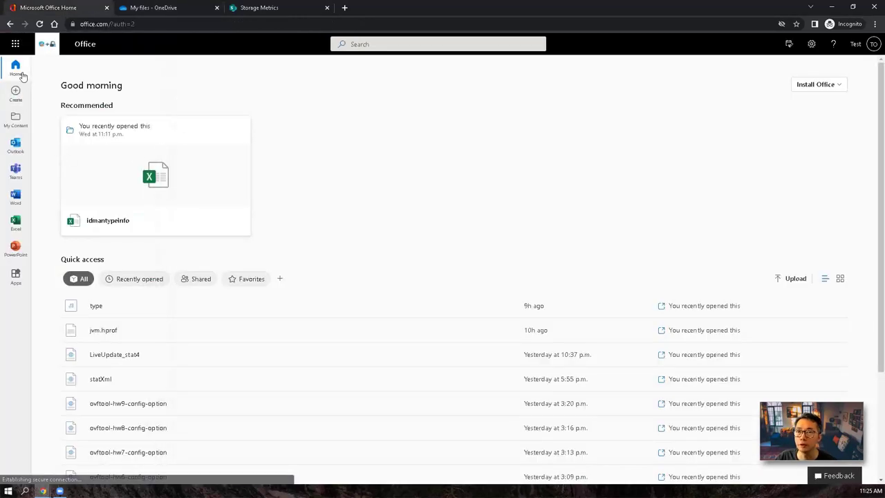
pyautogui.click(19, 49)
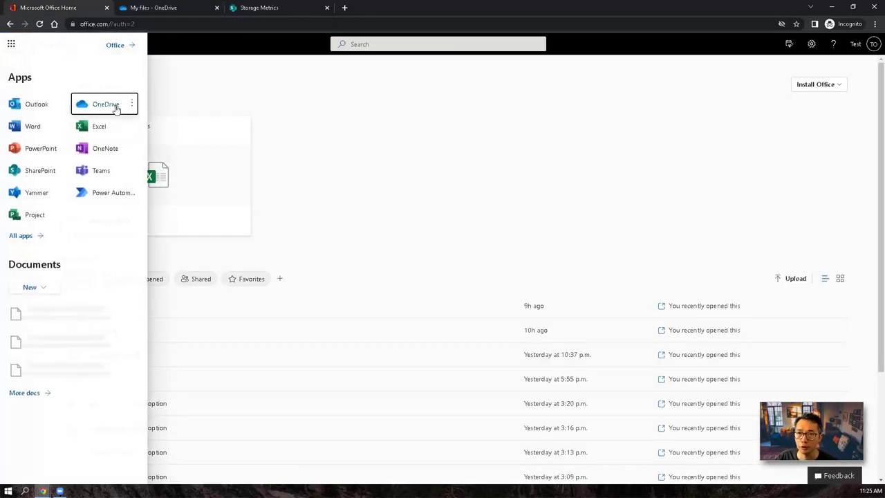
pyautogui.click(112, 105)
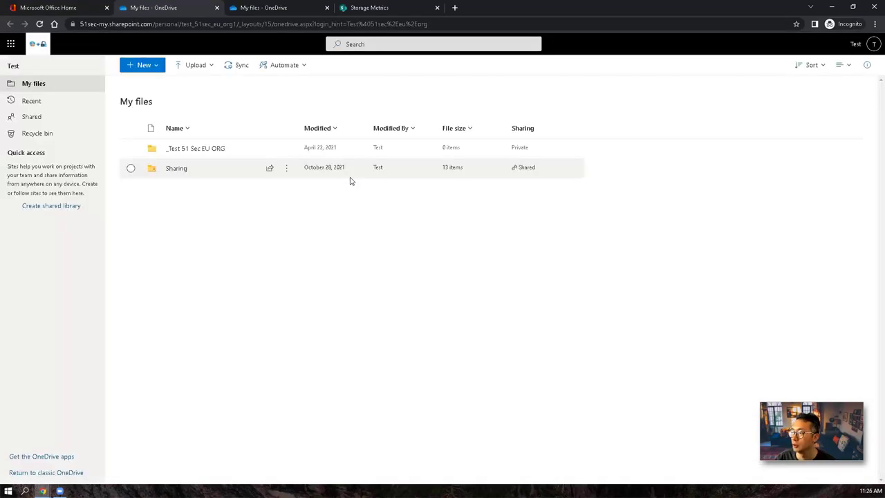
# Step: Create a new folder named 'temp' in My files and open it
pyautogui.click(147, 64)
pyautogui.click(173, 92)
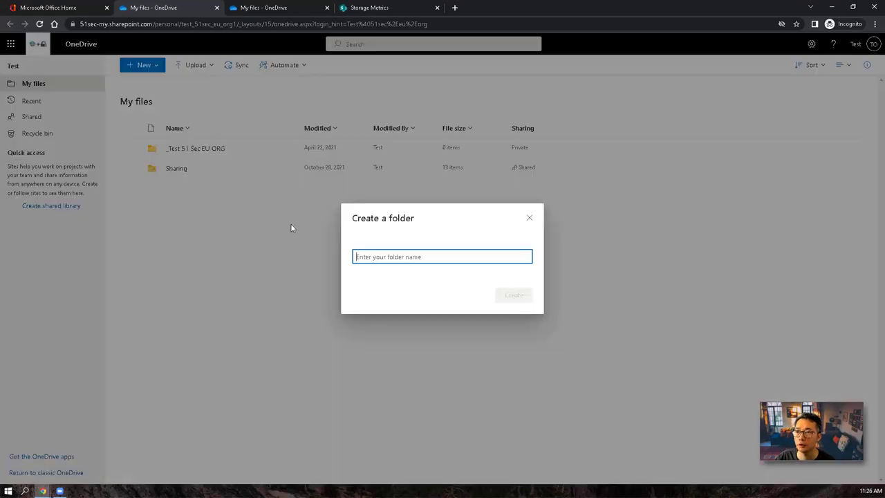
pyautogui.write('temp')
pyautogui.press('Return')
pyautogui.click(170, 191)
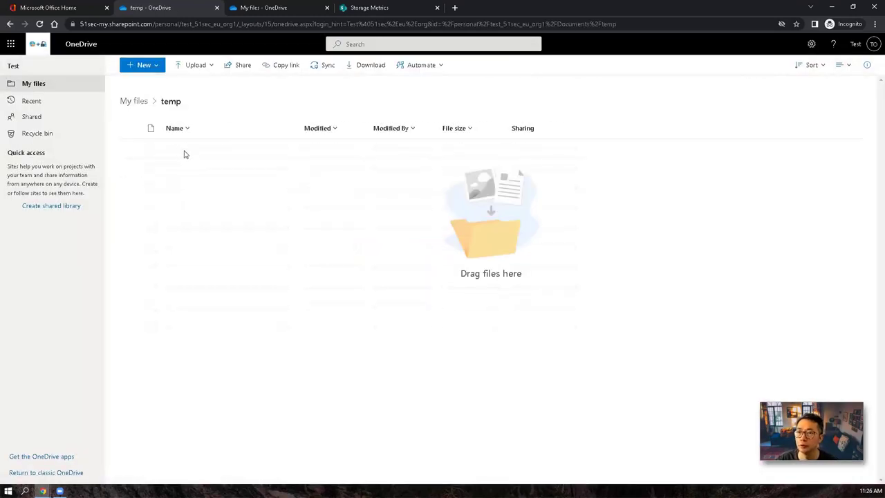
# Step: Create folders 1T, 2T and 3T inside temp
pyautogui.click(146, 65)
pyautogui.click(165, 84)
pyautogui.write('1T')
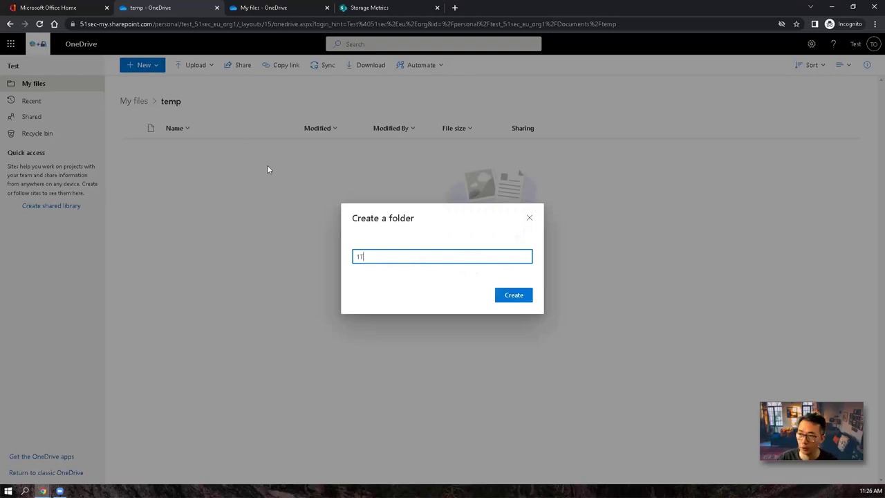
pyautogui.click(518, 298)
pyautogui.click(145, 65)
pyautogui.click(152, 84)
pyautogui.write('2')
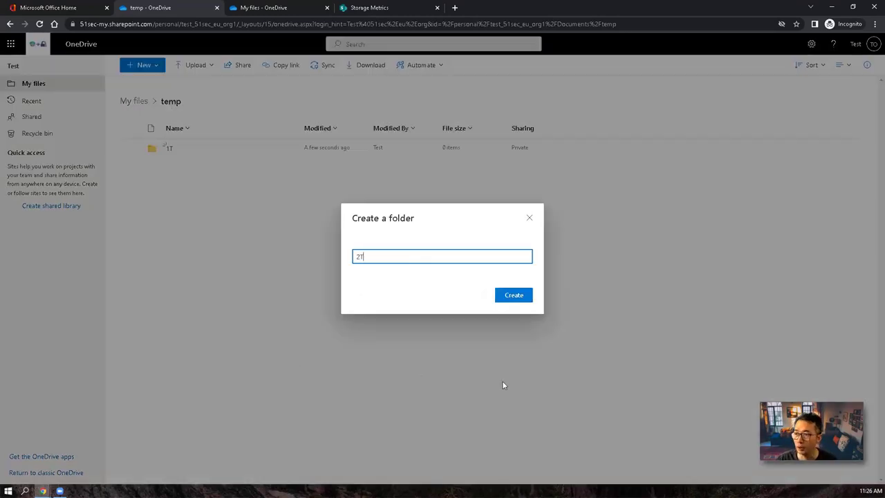
pyautogui.write('T')
pyautogui.click(518, 296)
pyautogui.click(142, 65)
pyautogui.click(152, 83)
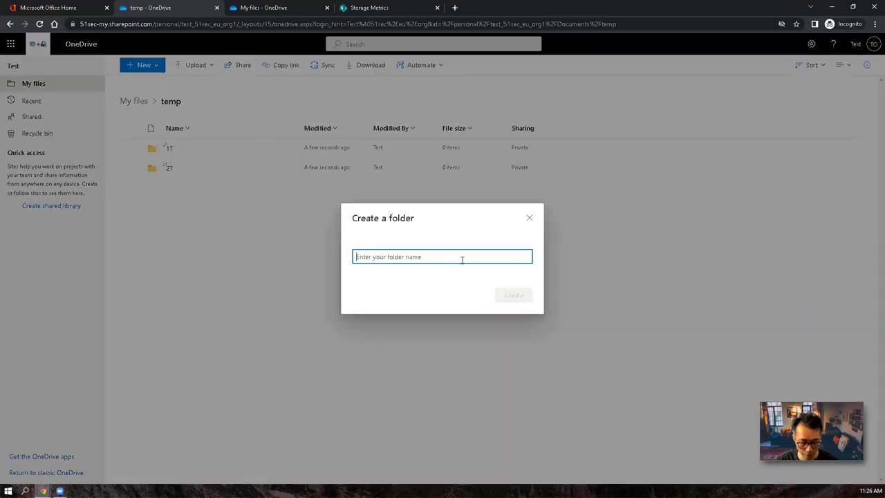
pyautogui.write('3T')
pyautogui.click(507, 300)
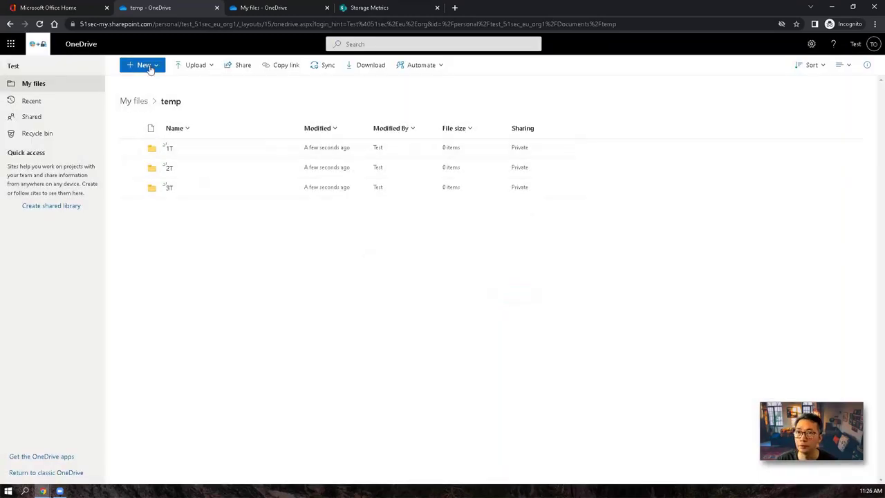
# Step: Create the remaining folders 4T and 5T inside temp
pyautogui.click(146, 66)
pyautogui.click(152, 84)
pyautogui.write('4T')
pyautogui.click(515, 297)
pyautogui.click(151, 69)
pyautogui.click(156, 84)
pyautogui.write('5')
pyautogui.press('BackSpace')
pyautogui.write('5T')
pyautogui.click(523, 297)
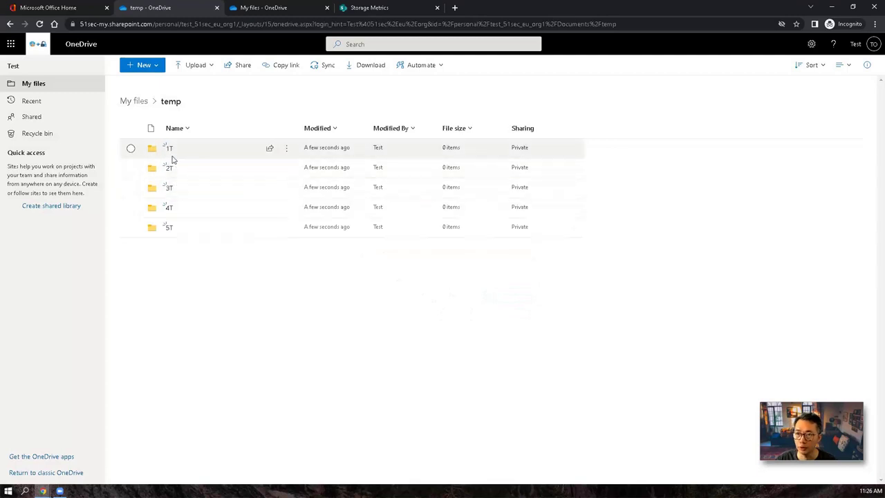
# Step: Browse into the Sharing folder, inspect the ISO folder's contents and select ISO
pyautogui.click(140, 104)
pyautogui.click(181, 172)
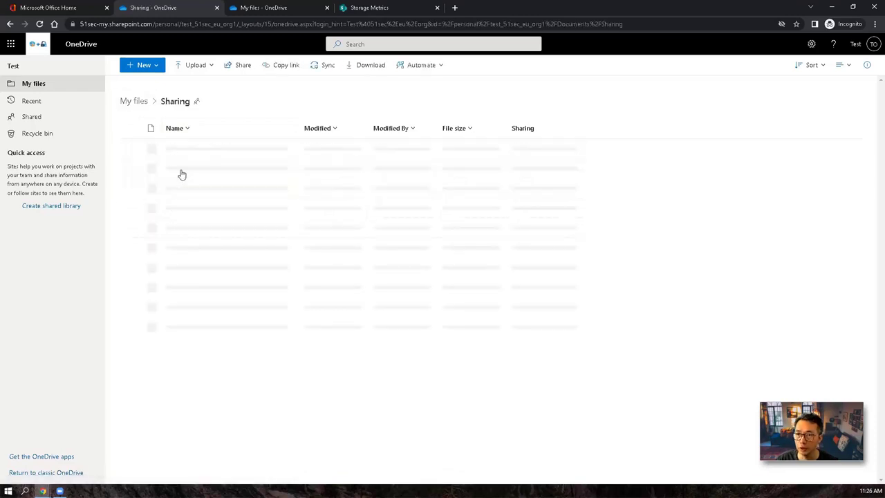
pyautogui.click(175, 193)
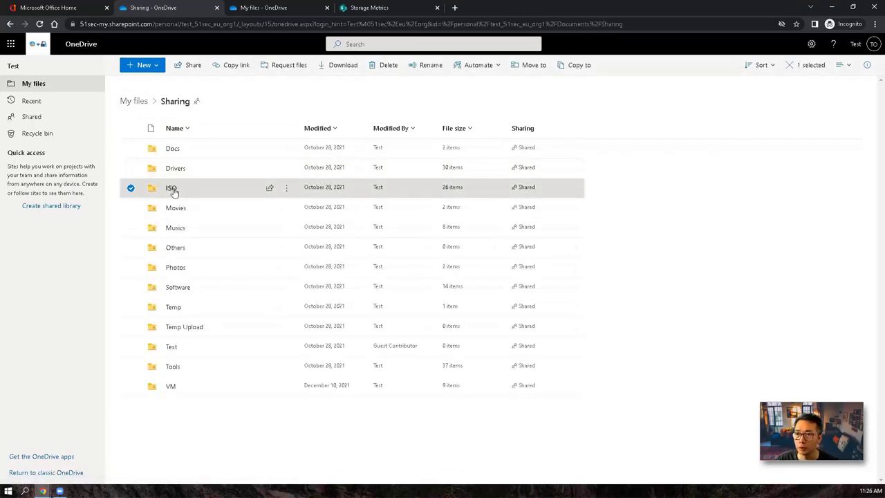
pyautogui.click(173, 190)
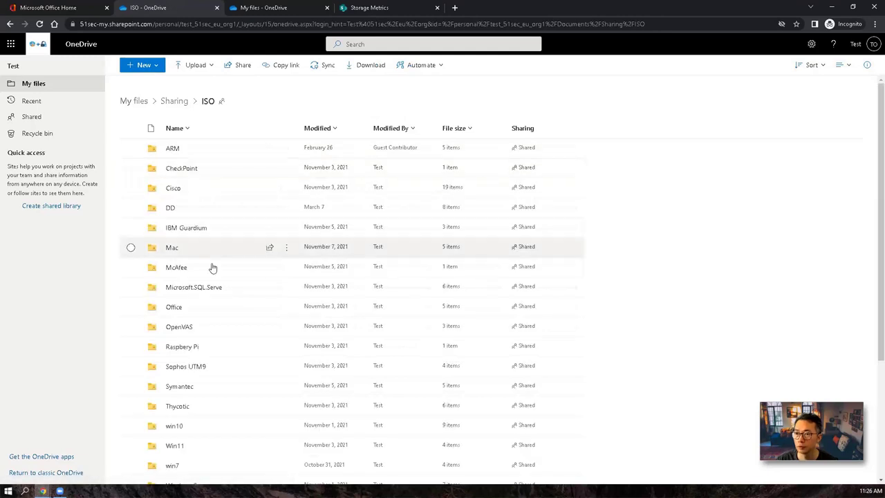
pyautogui.click(177, 101)
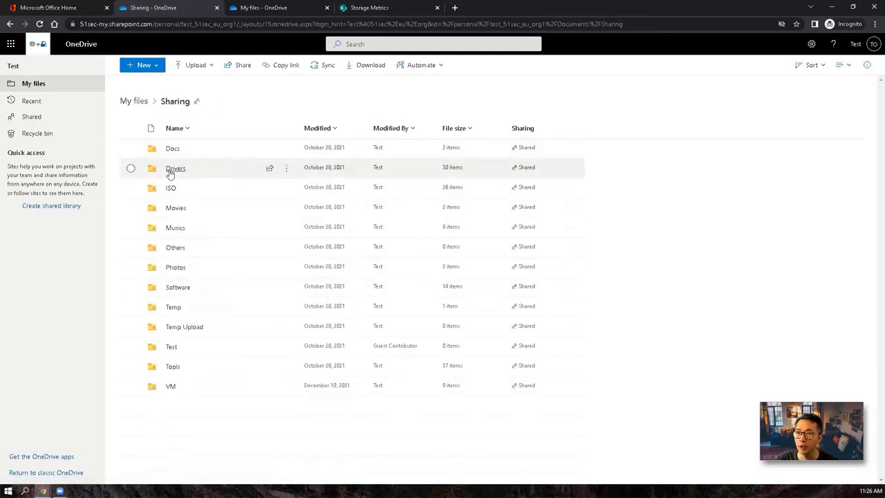
pyautogui.click(131, 170)
pyautogui.click(131, 169)
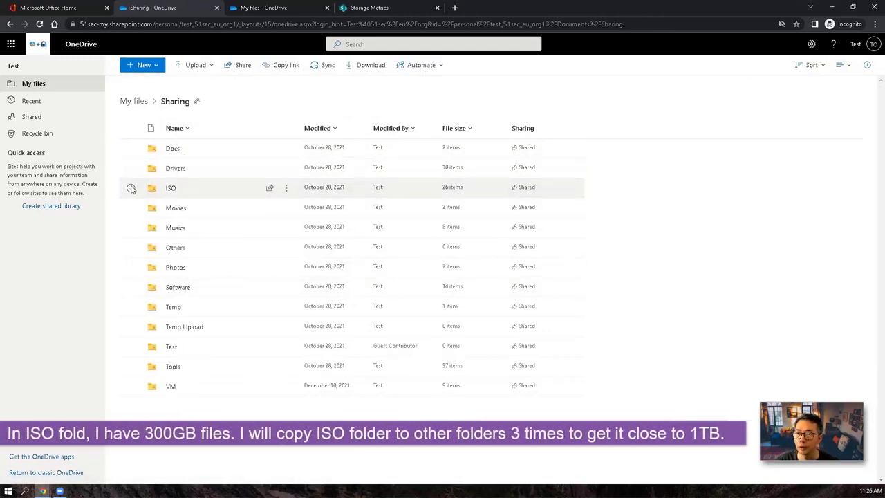
pyautogui.click(131, 187)
pyautogui.press('Escape')
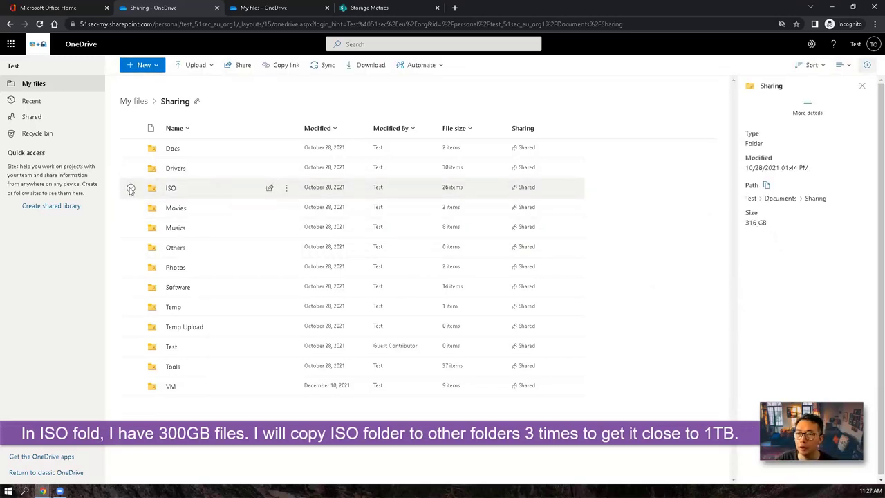
pyautogui.click(131, 188)
# Step: Copy the ISO folder into temp's 1T and 2T folders
pyautogui.click(286, 187)
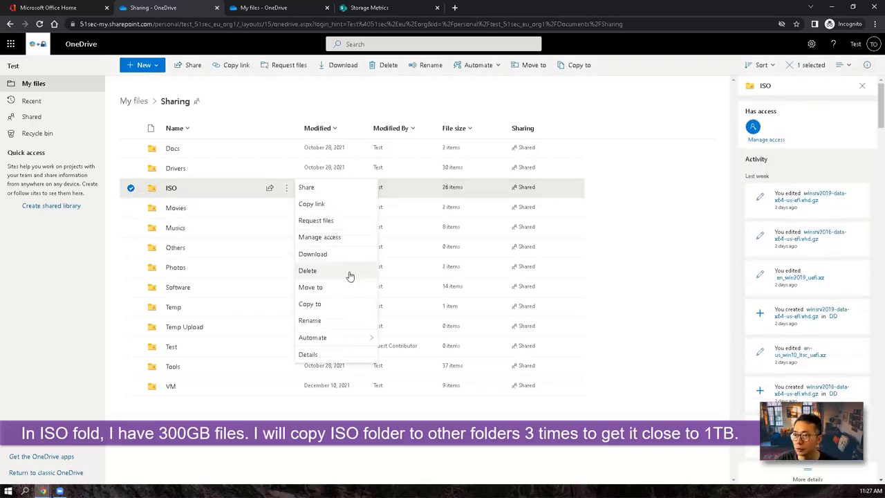
pyautogui.click(346, 304)
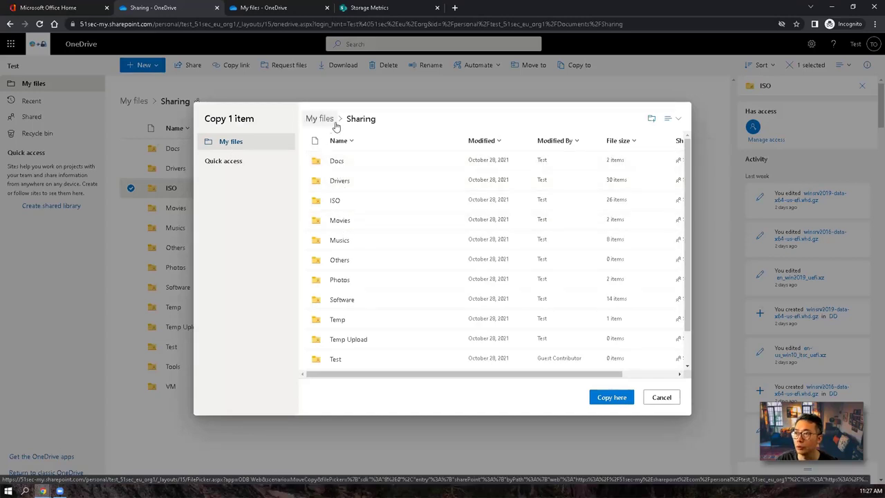
pyautogui.click(324, 120)
pyautogui.click(345, 200)
pyautogui.click(339, 167)
pyautogui.click(607, 399)
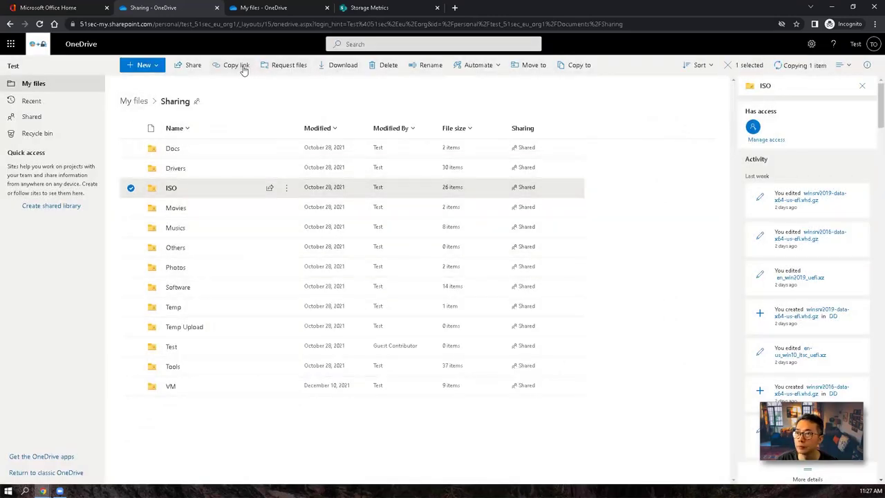
pyautogui.rightClick(296, 182)
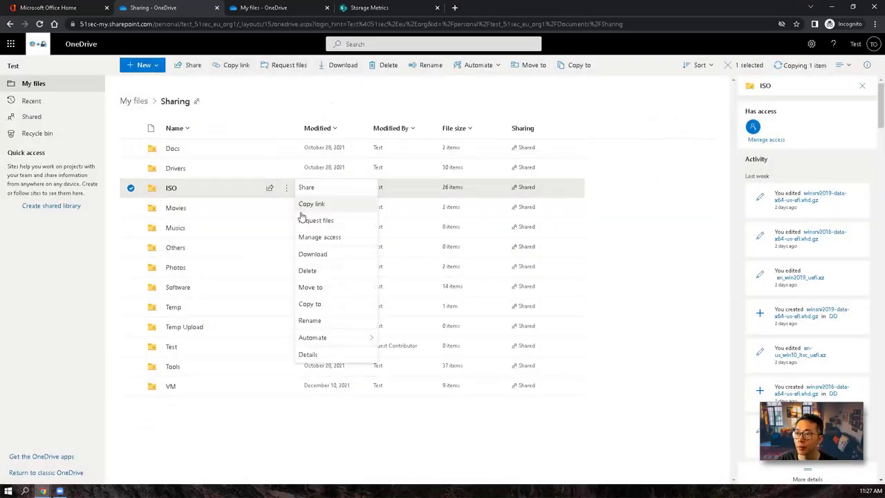
pyautogui.click(330, 306)
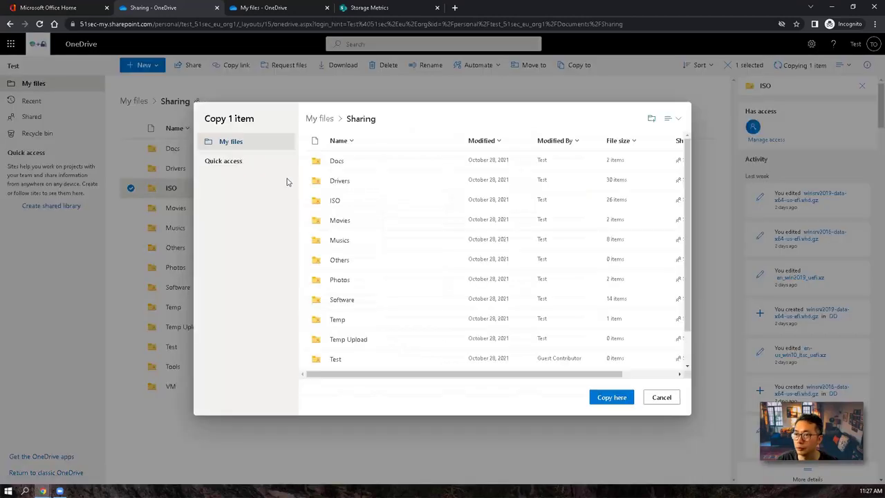
pyautogui.click(322, 118)
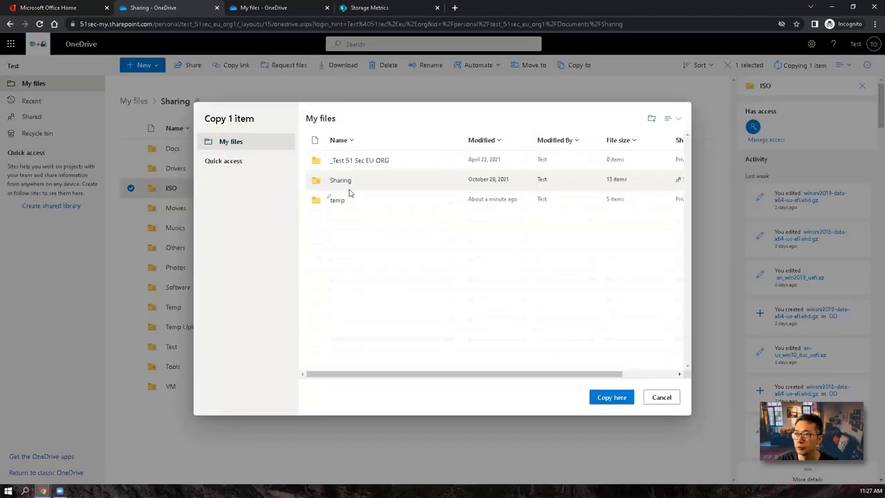
pyautogui.click(338, 200)
pyautogui.click(332, 179)
pyautogui.click(610, 397)
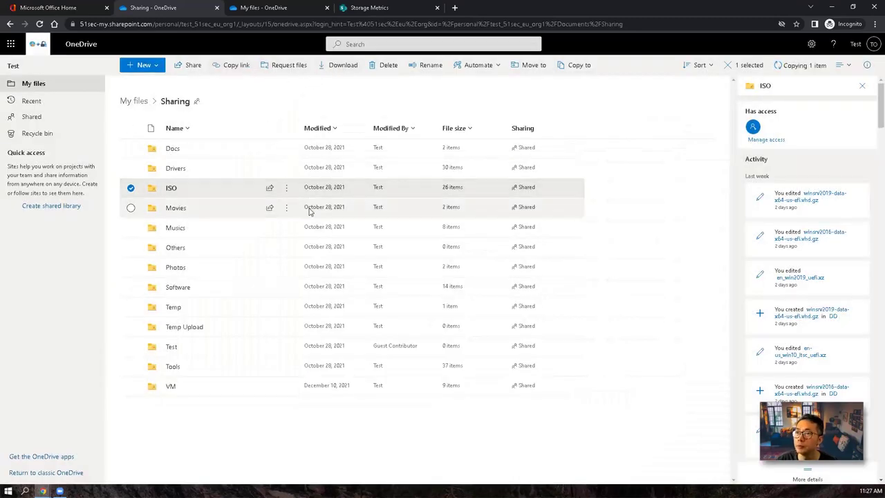
# Step: Copy the ISO folder into temp's 3T folder, then choose Move for ISO
pyautogui.click(286, 187)
pyautogui.click(330, 302)
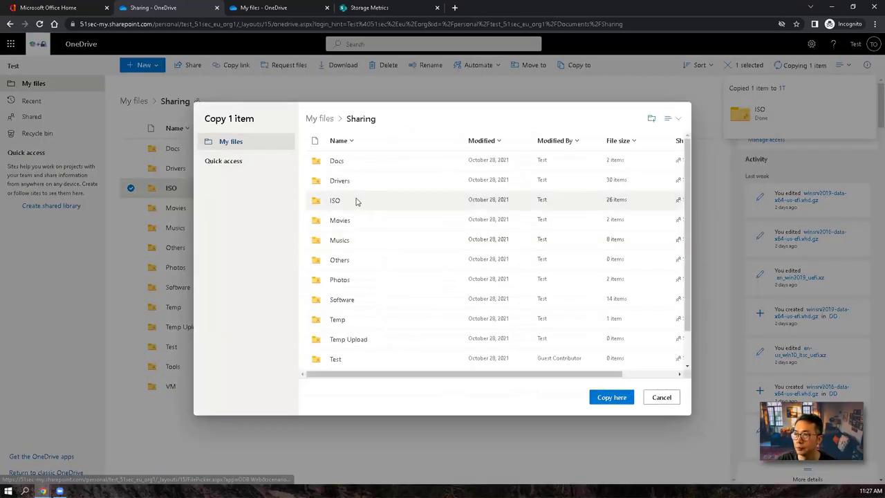
pyautogui.click(322, 120)
pyautogui.click(343, 201)
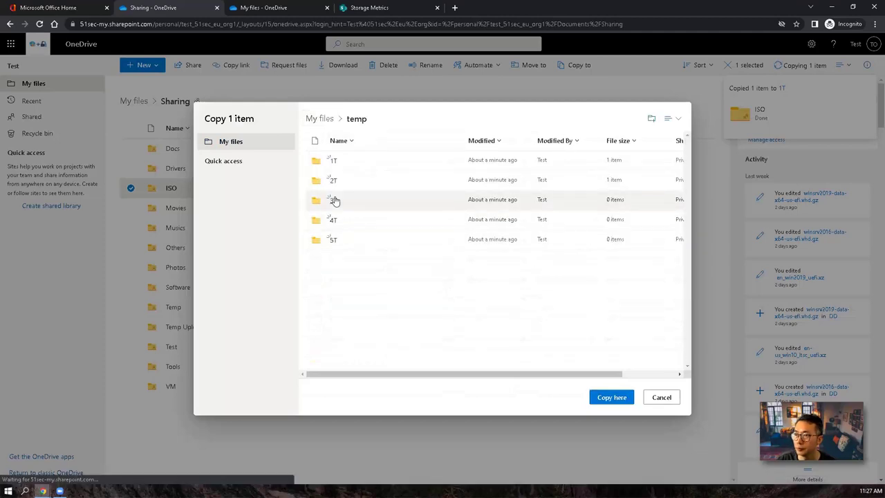
pyautogui.click(337, 199)
pyautogui.click(611, 397)
pyautogui.click(286, 188)
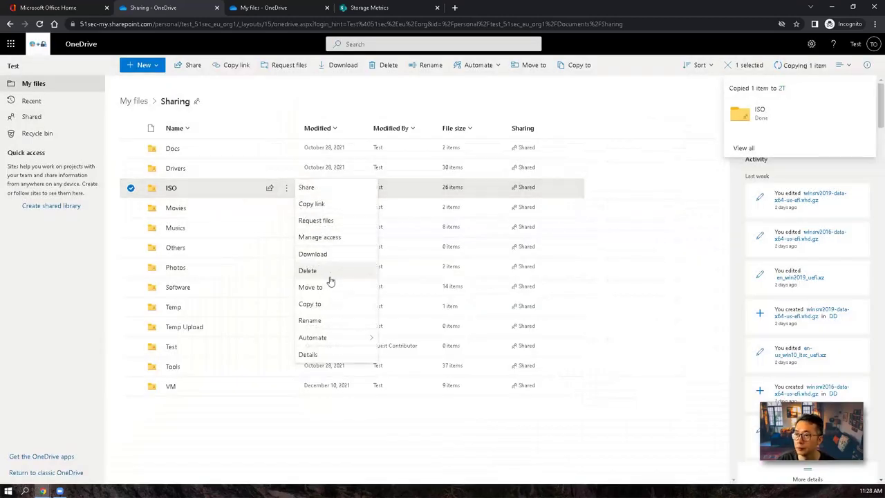
pyautogui.click(330, 284)
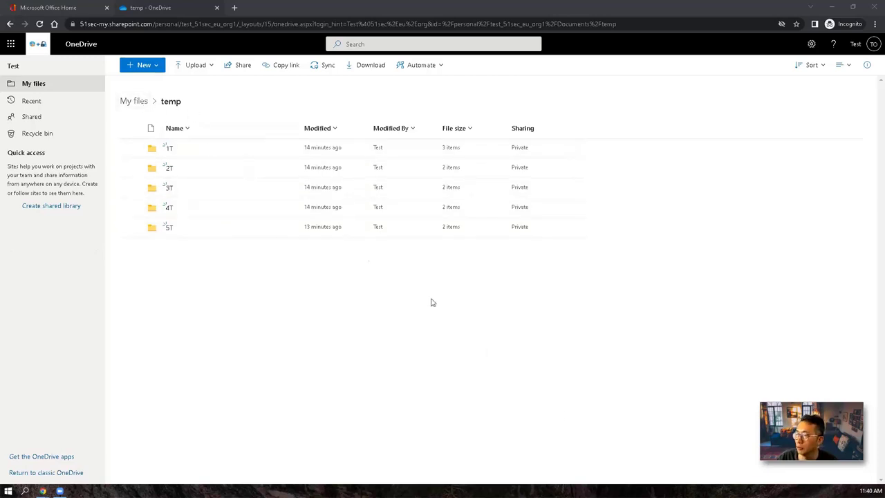
# Step: Show the temp folder's details and check its size of 4.89 TB
pyautogui.click(142, 105)
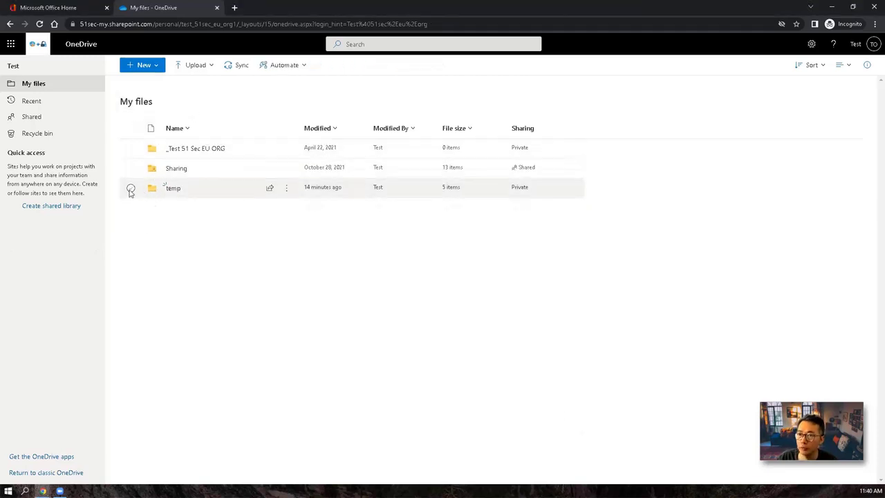
pyautogui.click(131, 187)
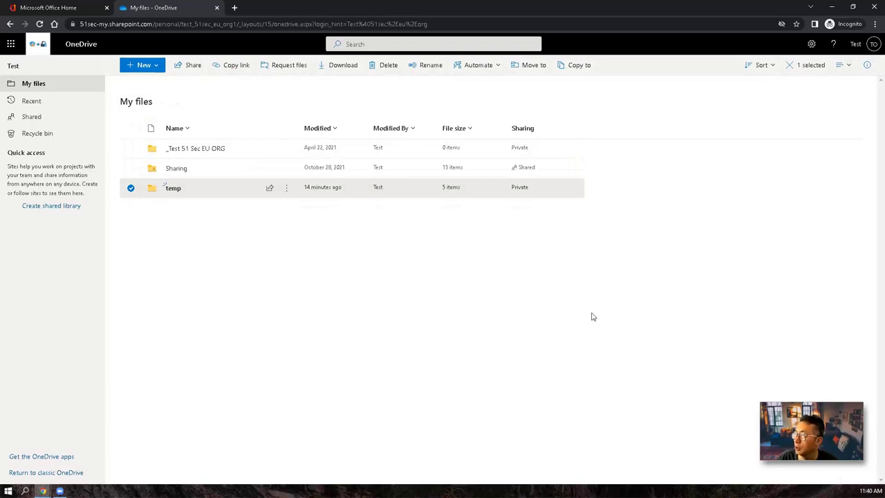
pyautogui.click(287, 187)
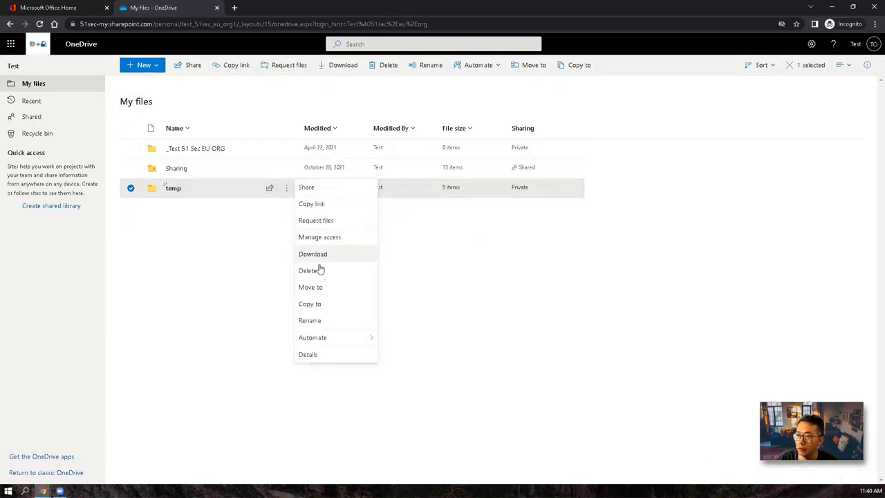
pyautogui.click(322, 356)
pyautogui.click(790, 480)
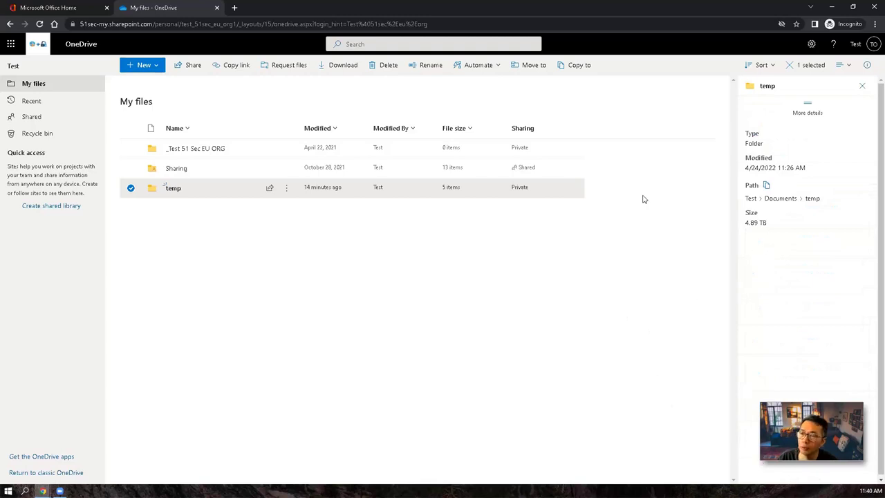
# Step: Open temp's 1T folder to view its contents, then return to temp
pyautogui.click(174, 188)
pyautogui.click(170, 148)
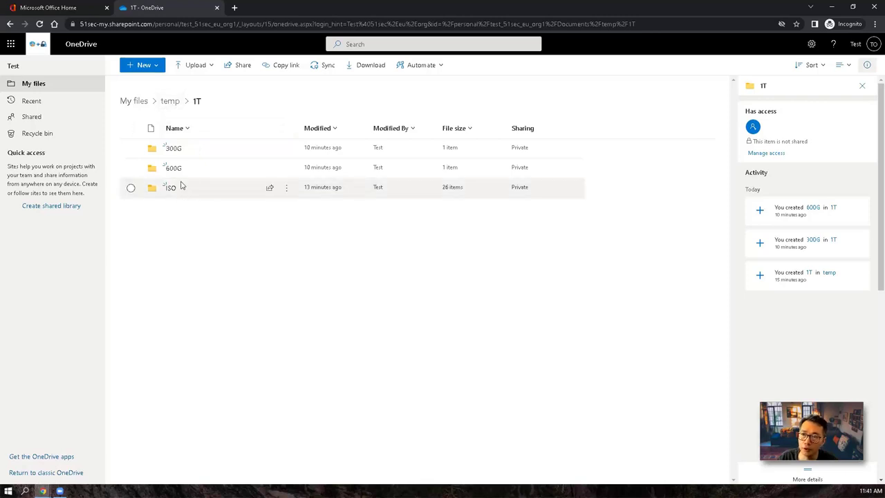
pyautogui.click(171, 102)
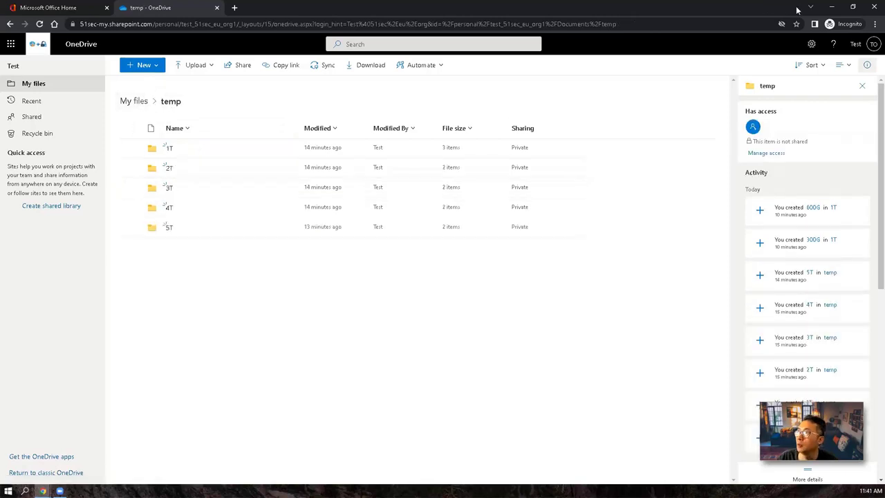
# Step: Reopen Storage Metrics, request more storage quota, dismiss the confirmation and minimize that window
pyautogui.click(811, 43)
pyautogui.click(777, 112)
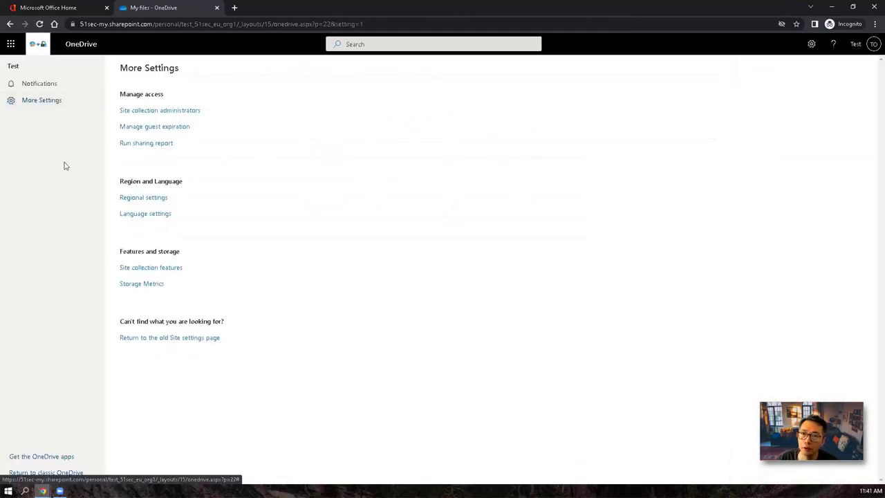
pyautogui.click(147, 283)
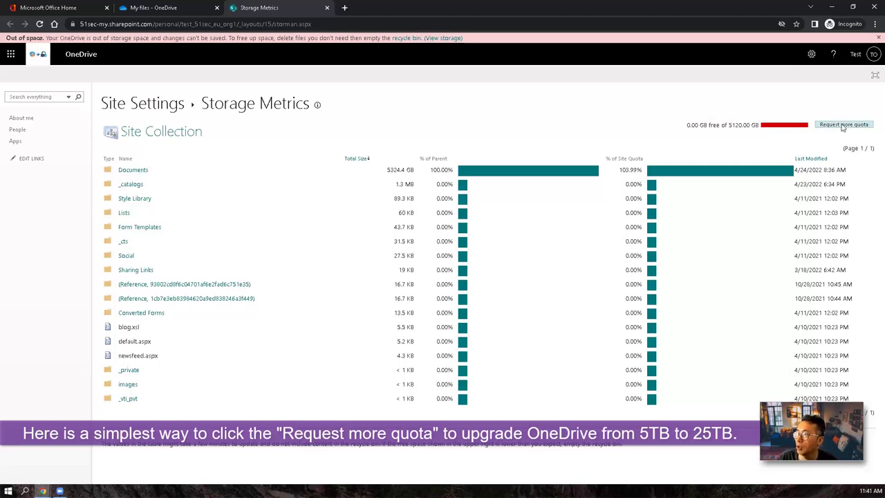
pyautogui.click(845, 126)
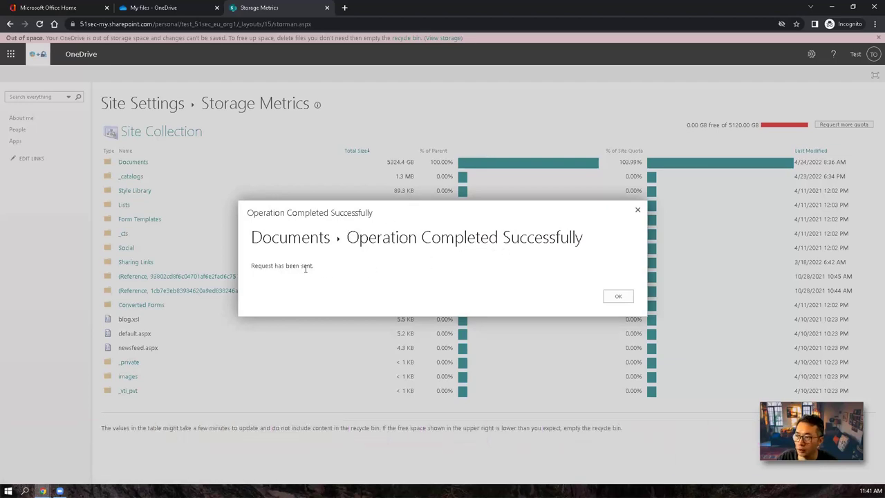
pyautogui.click(618, 296)
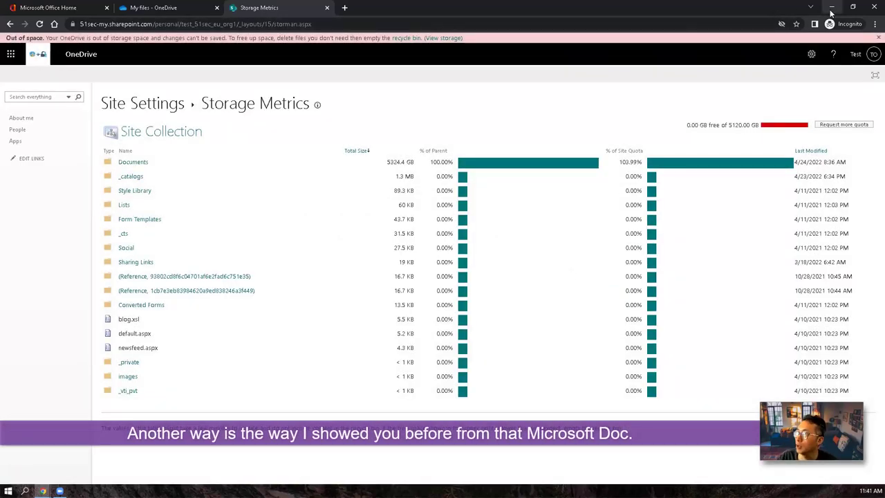
pyautogui.click(832, 6)
# Step: Run the 5TB storage diagnostic for the test user's e-mail, showing the tenant isn't configured beyond 5TB
pyautogui.click(378, 8)
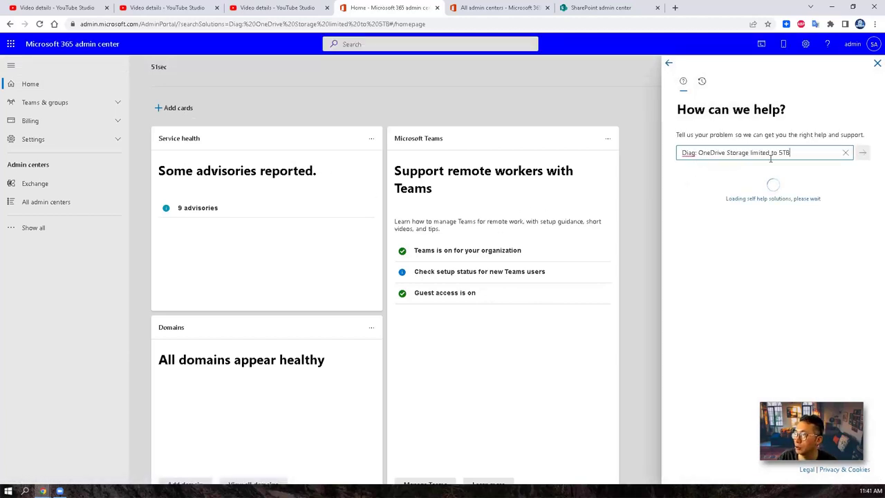
pyautogui.click(745, 278)
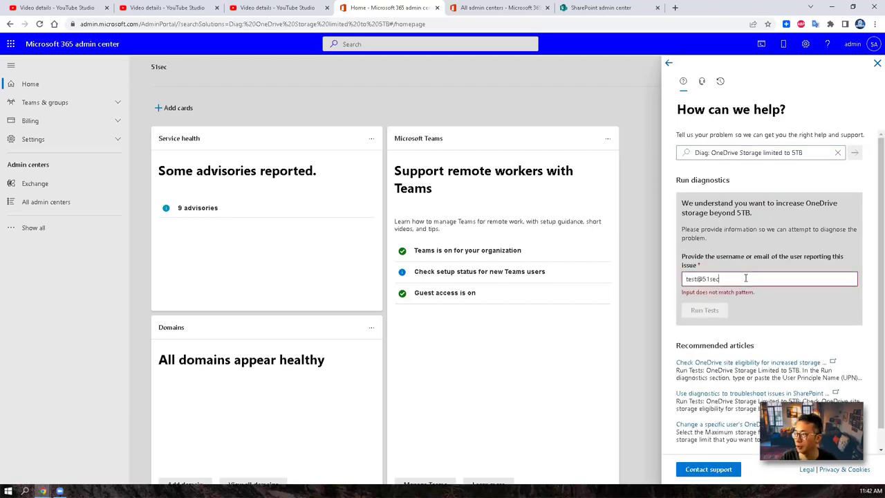
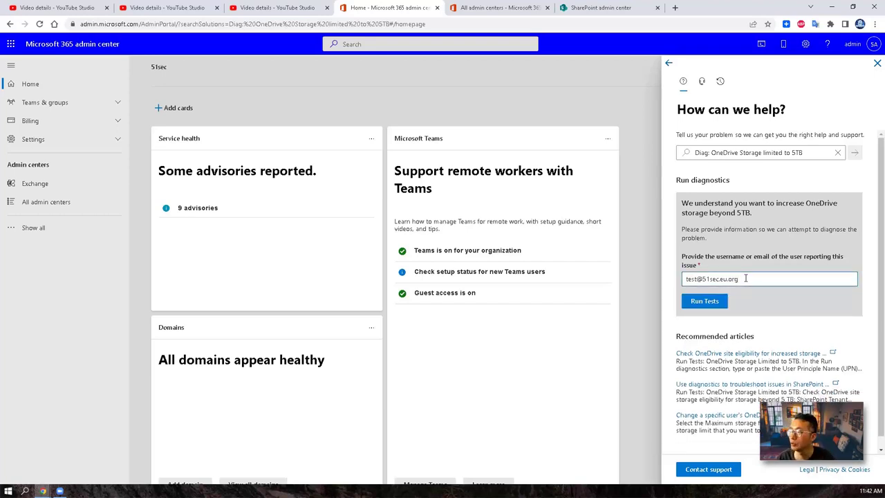
pyautogui.click(705, 302)
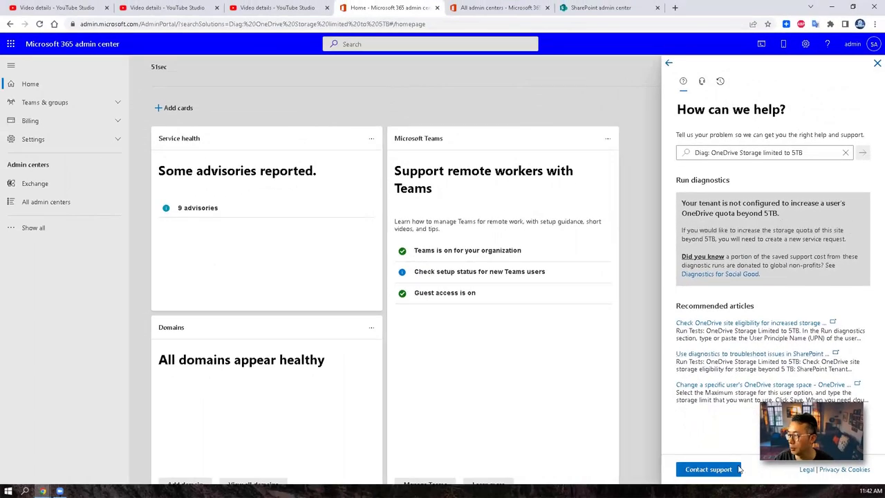
# Step: Submit a support request asking to upgrade this OneDrive account to 25TB, with call-recording consent set to Yes
pyautogui.click(737, 470)
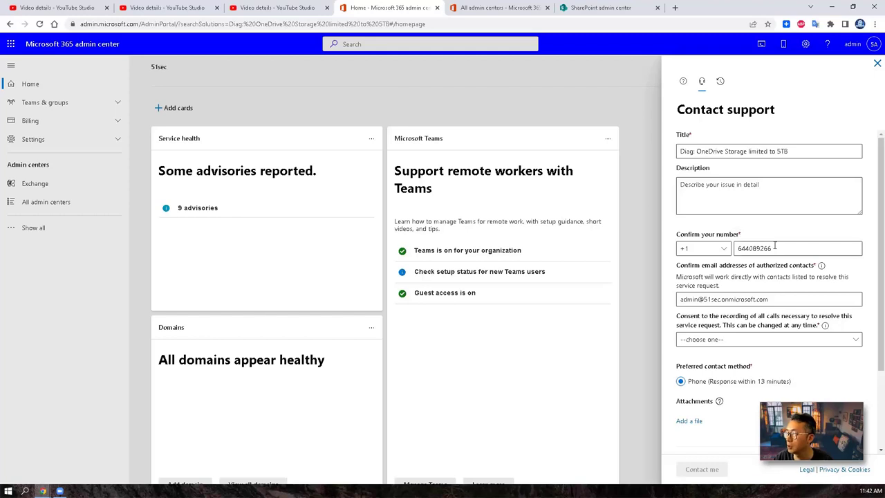
pyautogui.click(768, 194)
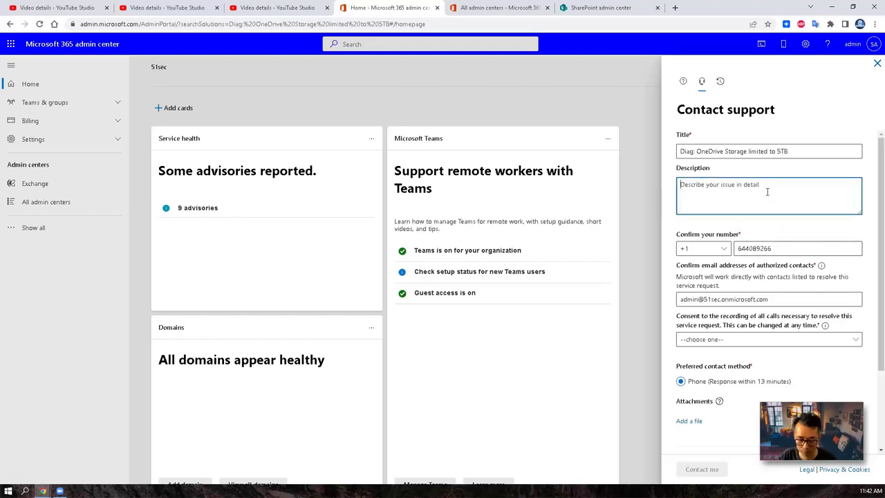
pyautogui.write('We a')
pyautogui.write('need more spac')
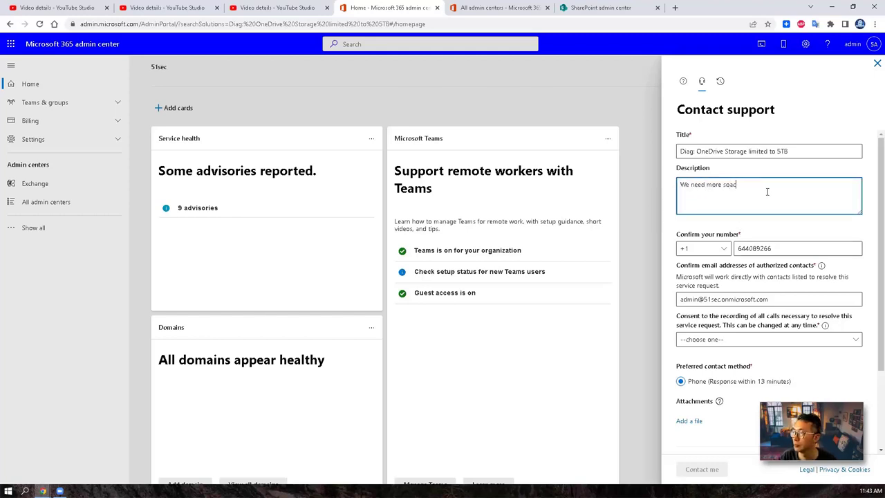
pyautogui.write('e on this onedrive account. Please upgrade it to 25TB')
pyautogui.click(760, 339)
pyautogui.click(751, 356)
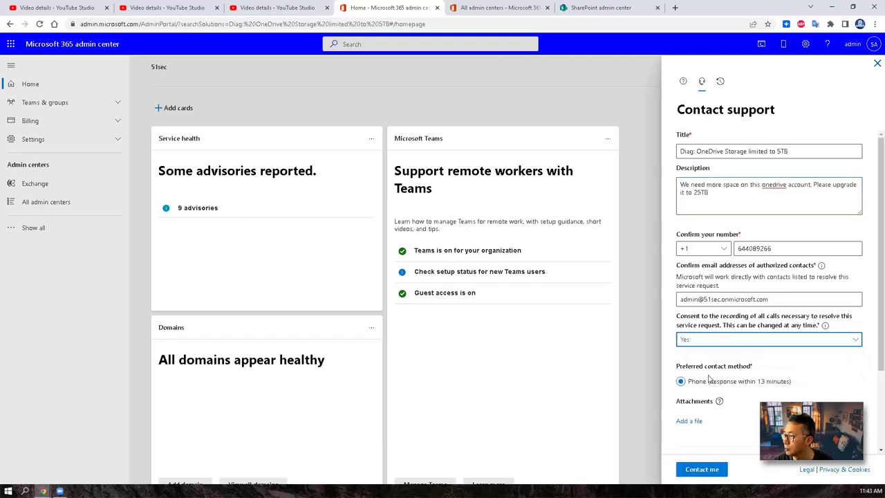
pyautogui.click(702, 469)
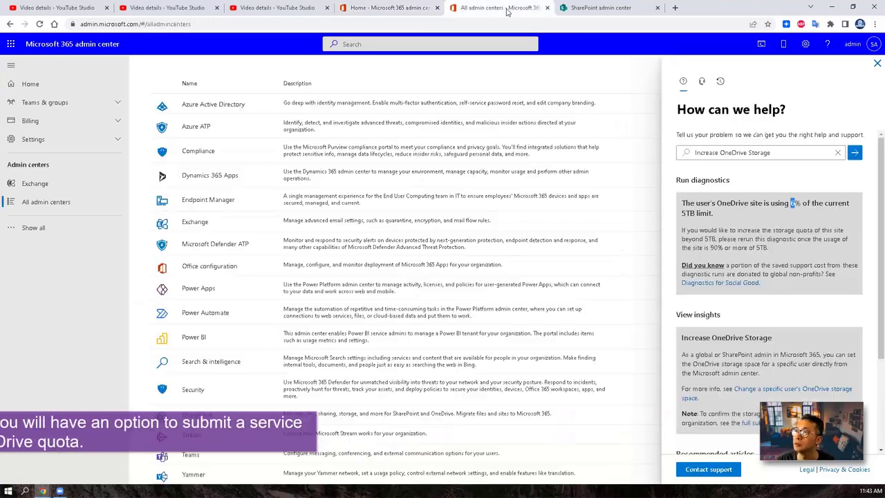
# Step: Search admin center Help for 'Increase OneDrive Storage' and select the diagnostic's username field
pyautogui.click(498, 8)
pyautogui.click(861, 152)
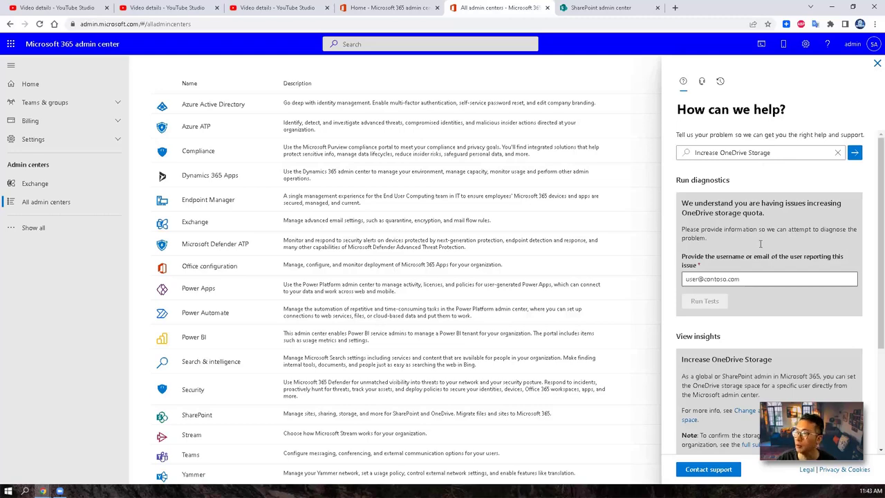
pyautogui.click(764, 279)
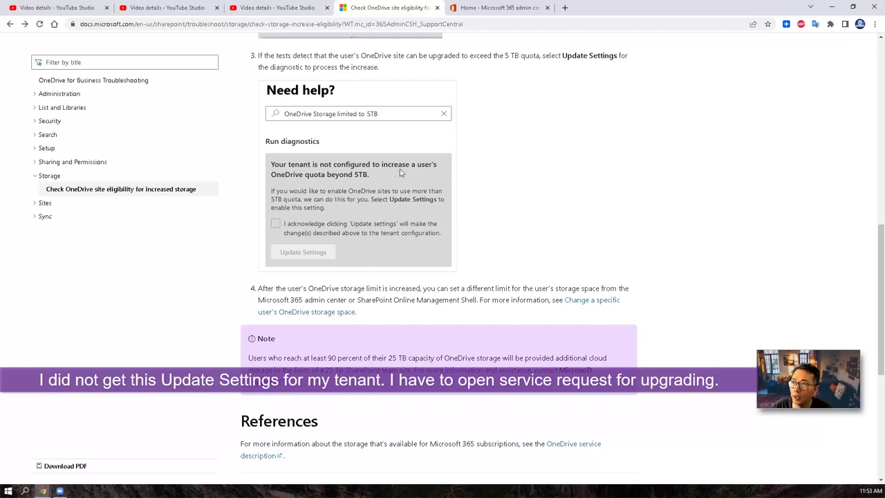
# Step: From the admin home page, revisit Help & support, Contact support and the eligibility article
pyautogui.click(488, 12)
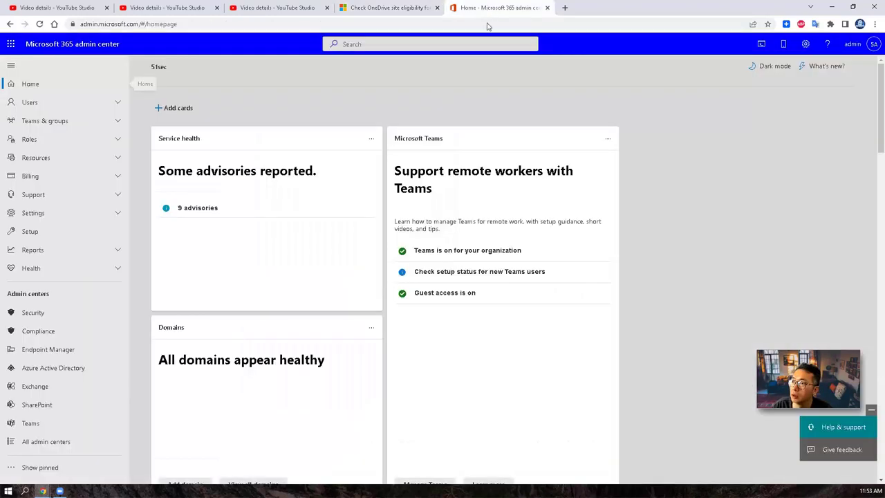
pyautogui.click(828, 436)
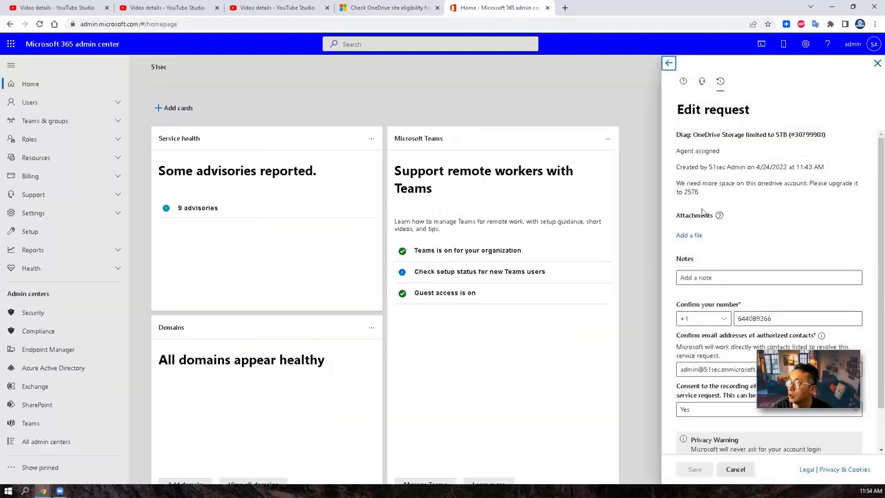
pyautogui.click(670, 64)
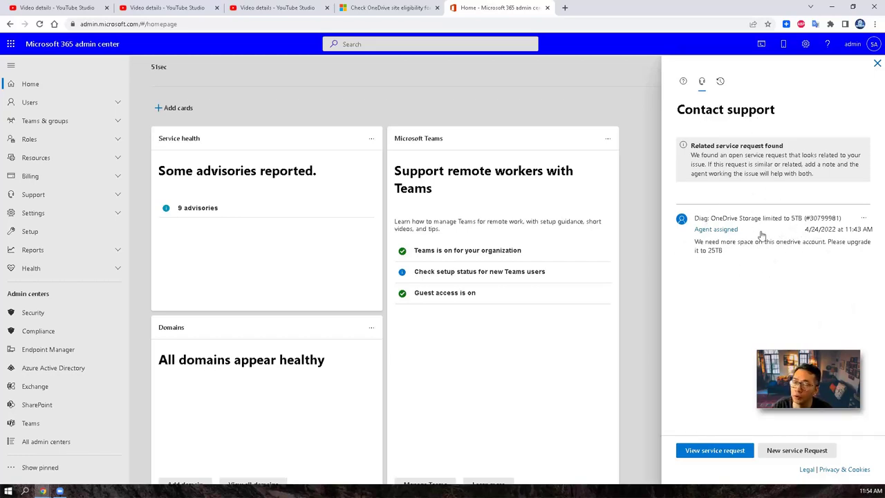
pyautogui.click(391, 8)
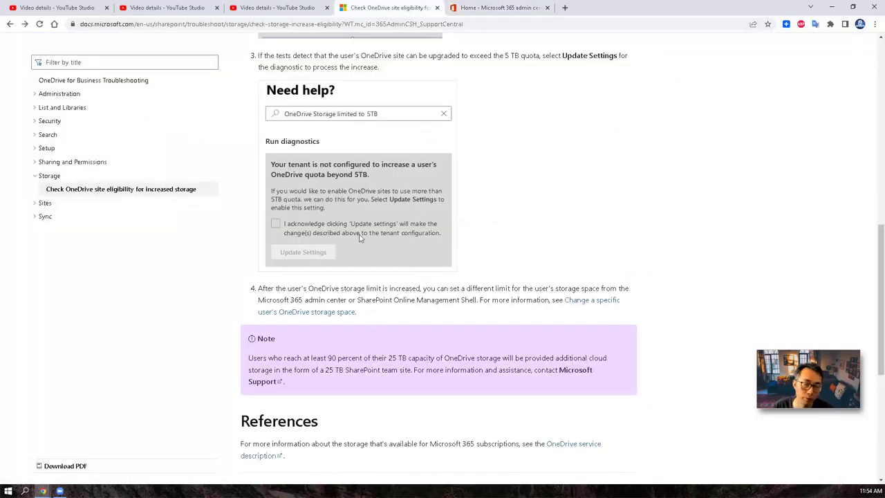
pyautogui.click(491, 7)
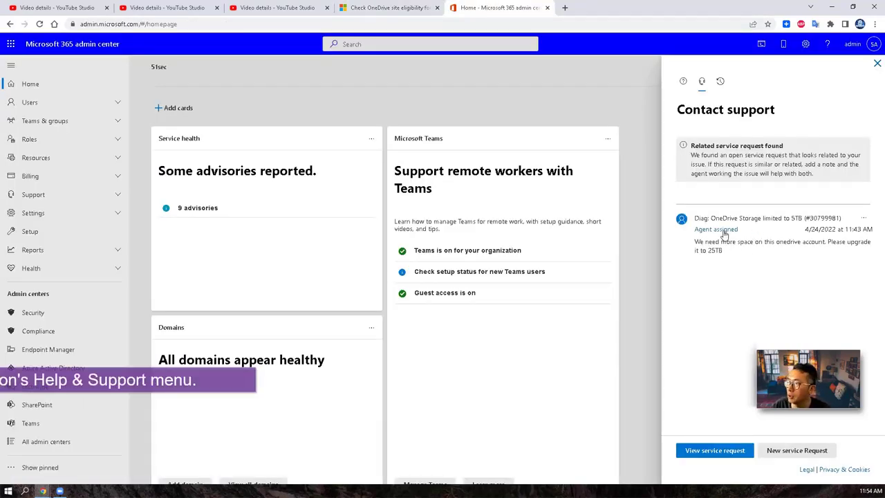
# Step: Open the OneDrive 5TB service request's details and confirm its status is Agent assigned
pyautogui.click(720, 451)
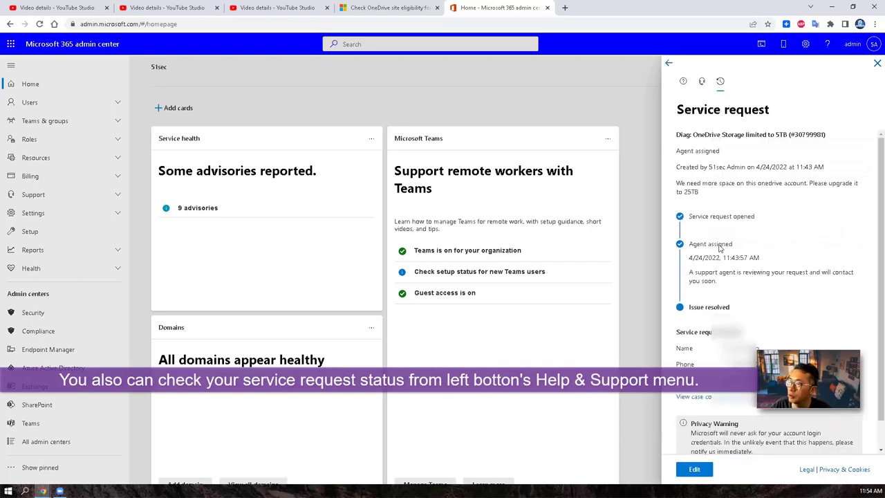
pyautogui.scroll(-1, 716, 273)
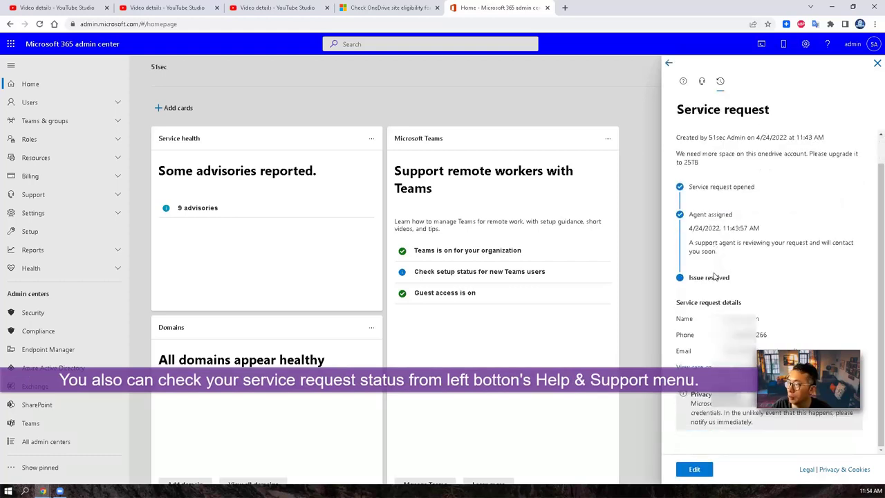
pyautogui.scroll(1, 715, 276)
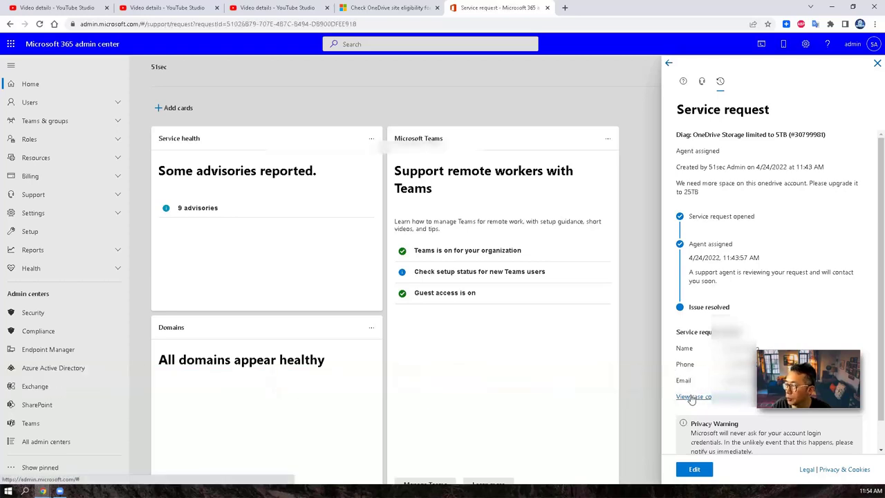
# Step: Open the request's full case page and expand Microsoft's latest case-note reply
pyautogui.click(688, 391)
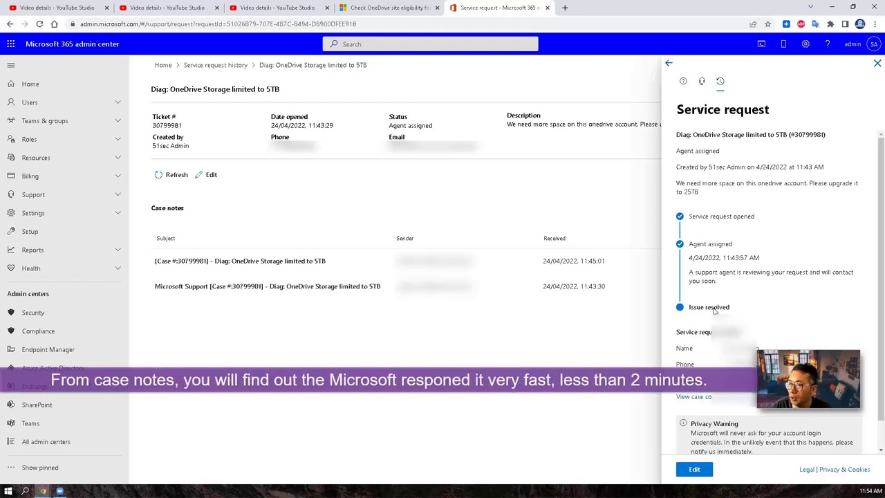
pyautogui.click(322, 260)
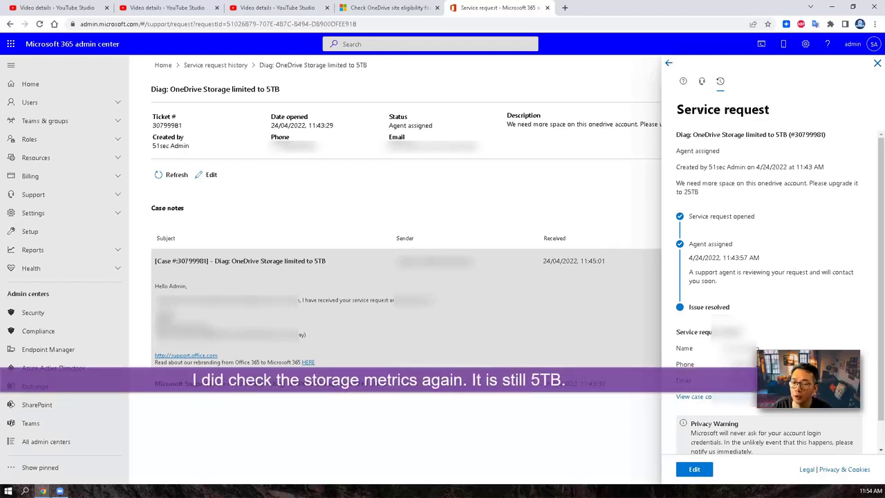
# Step: In OneDrive, open the Storage Metrics report from OneDrive settings' More Settings page
pyautogui.moveTo(43, 491)
pyautogui.click(119, 475)
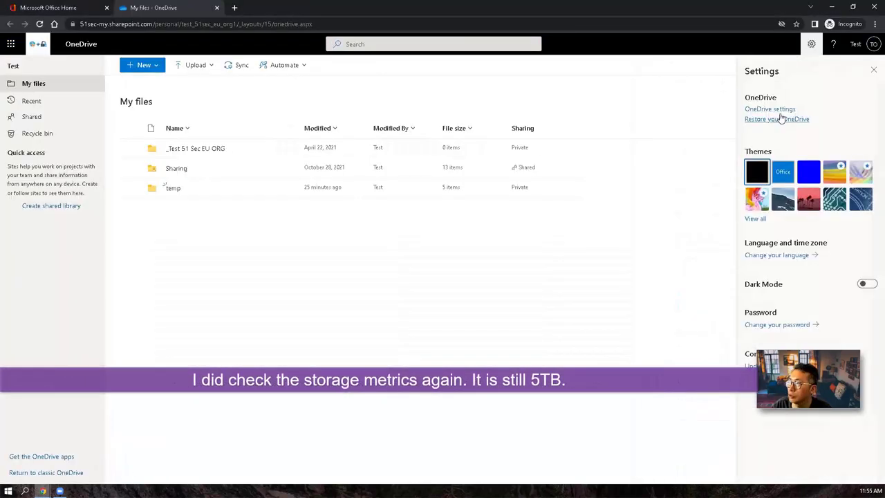
pyautogui.click(780, 112)
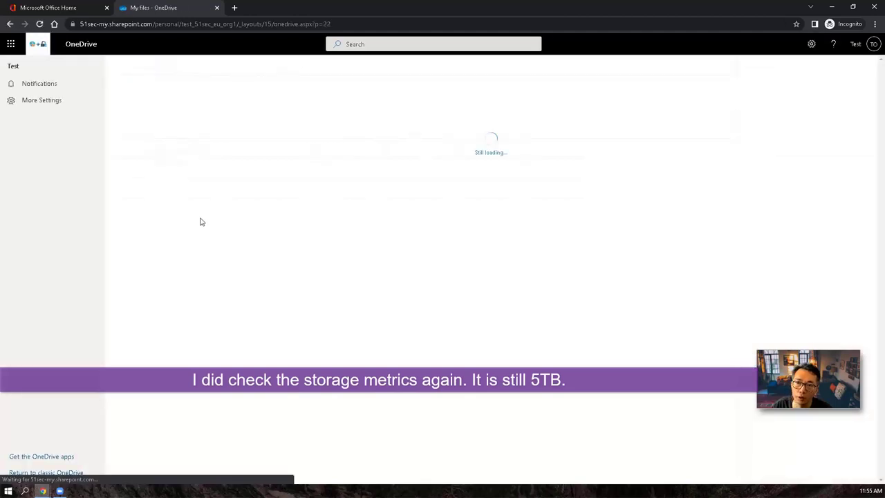
pyautogui.click(57, 109)
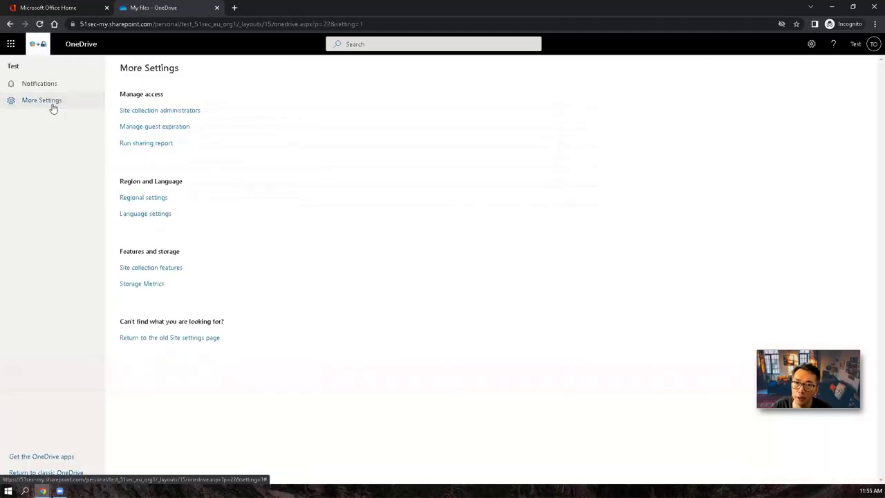
pyautogui.click(151, 286)
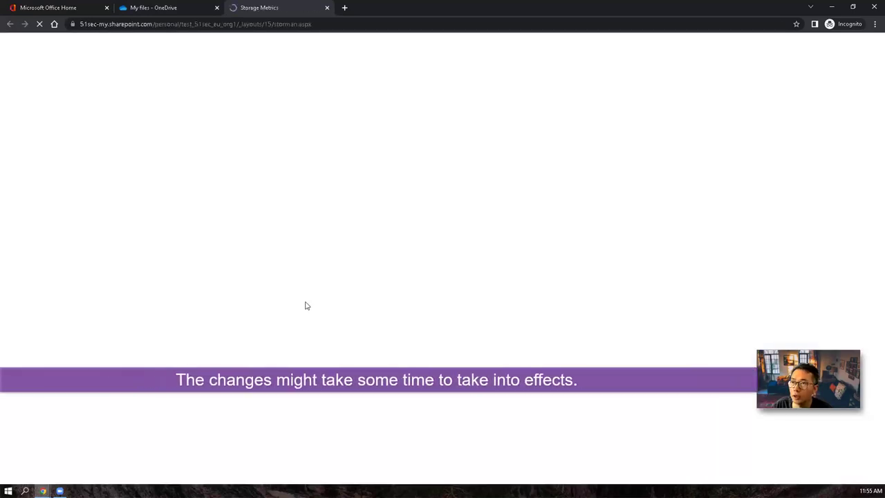